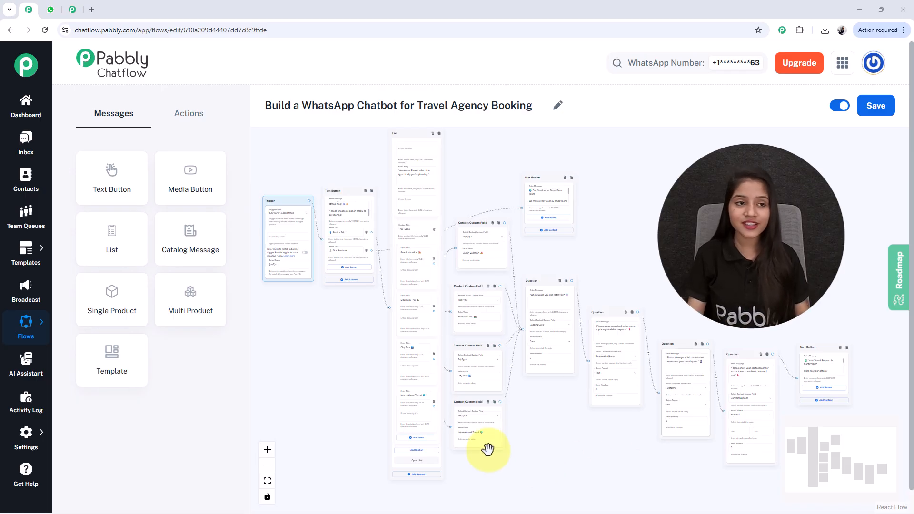
# - Switch to WhatsApp Web and send the message "Hi" in the Travel Agency chat
pyautogui.click(50, 9)
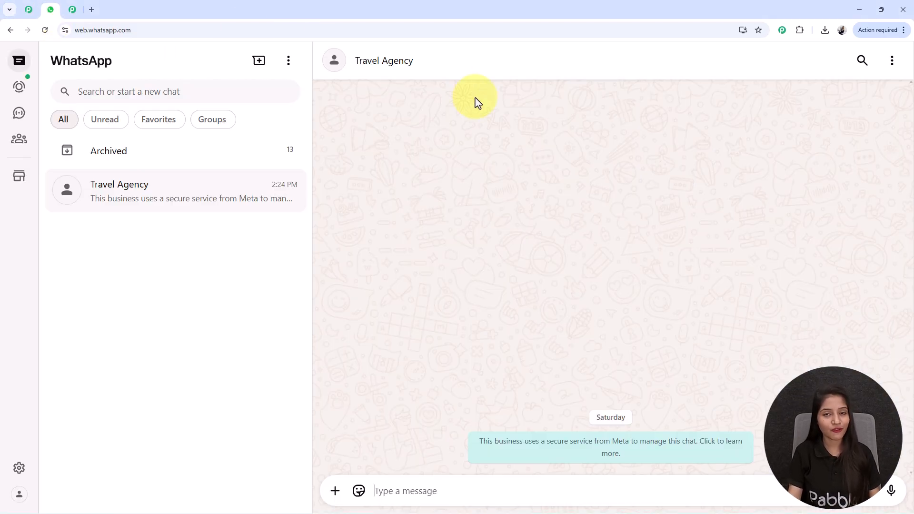
pyautogui.click(402, 492)
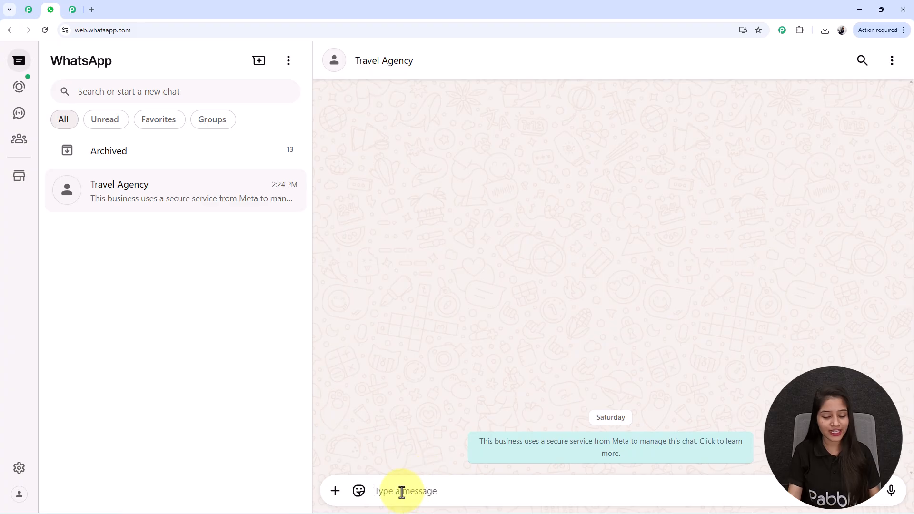
pyautogui.write('Hi')
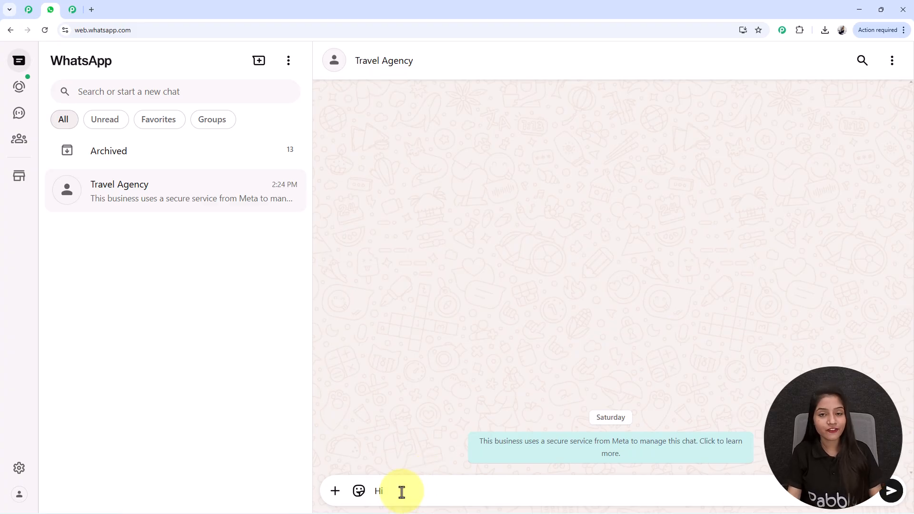
pyautogui.press('Return')
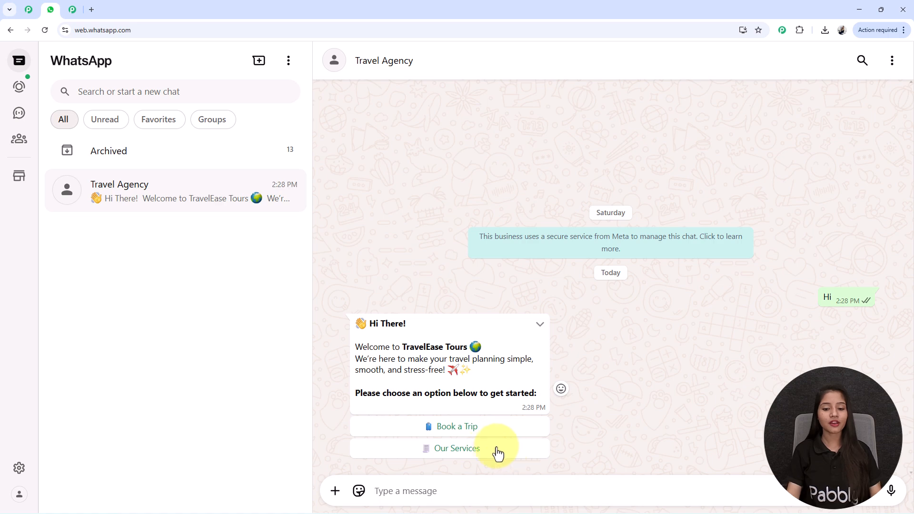
# - Choose Book a Trip in the chatbot's welcome message and send Mountain Trip as the trip type
pyautogui.click(466, 428)
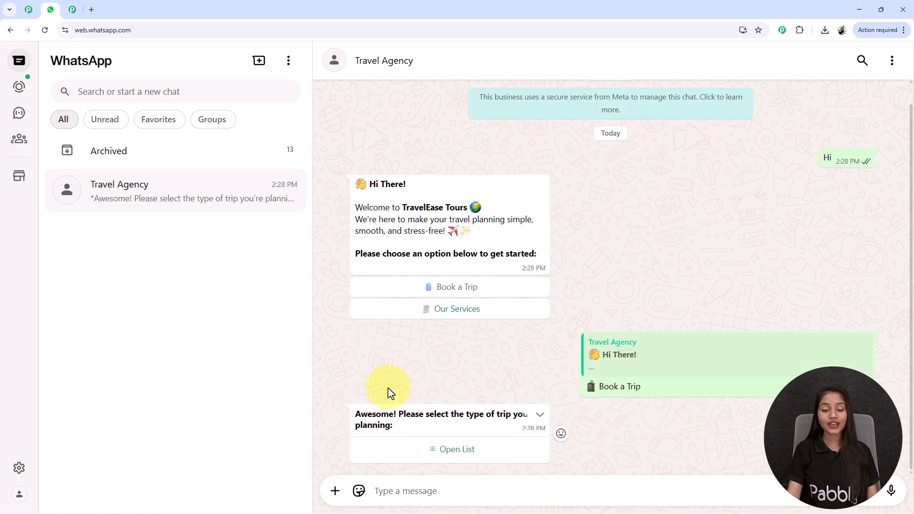
pyautogui.click(450, 458)
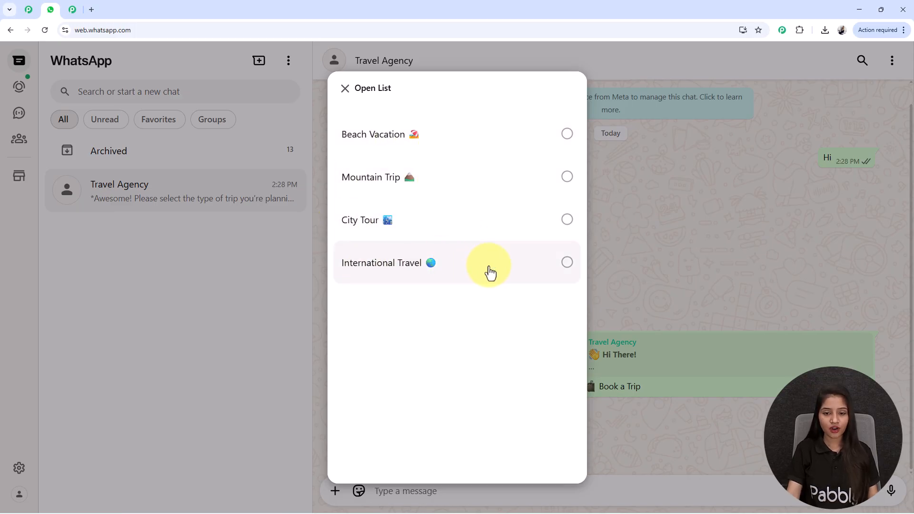
pyautogui.click(362, 190)
pyautogui.click(554, 450)
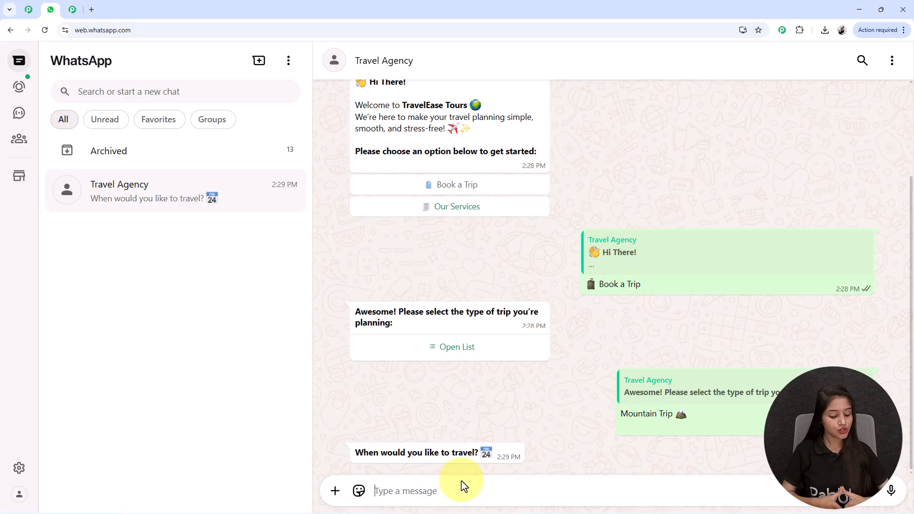
# - Answer the chatbot's questions with travel date 10/11/2025, destination Manali, the traveller's full name and the contact number
pyautogui.write('1')
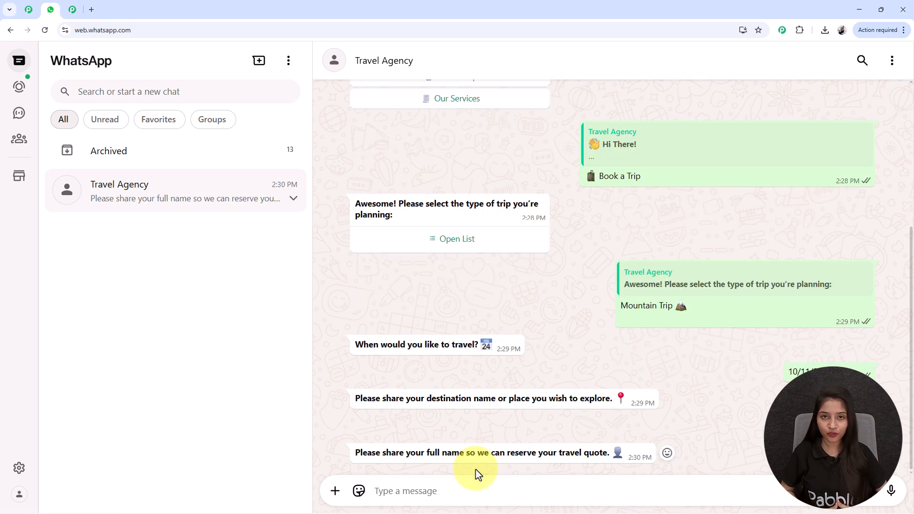
pyautogui.write('Tes')
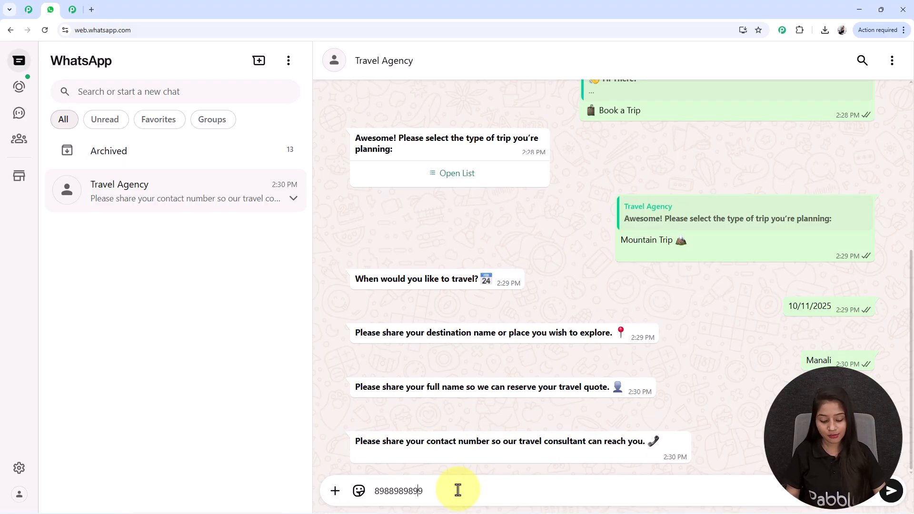
pyautogui.press('Return')
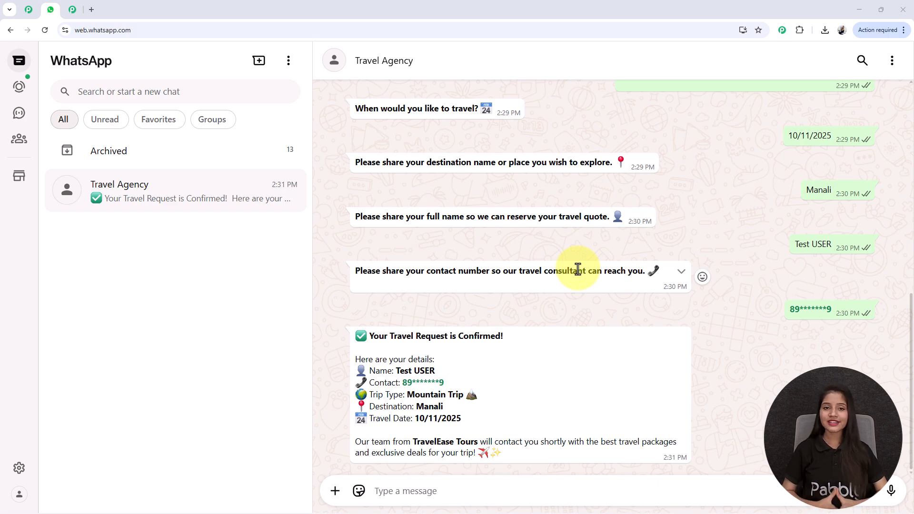
# - Open the Pabbly Chatflow website at pabbly.com/chatflow in a new browser tab and view its landing page
pyautogui.click(91, 10)
pyautogui.click(101, 31)
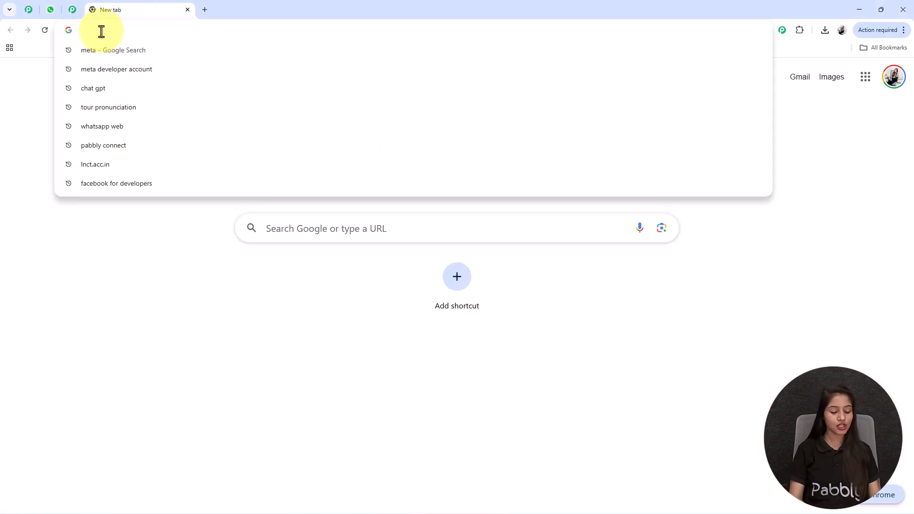
pyautogui.write('p')
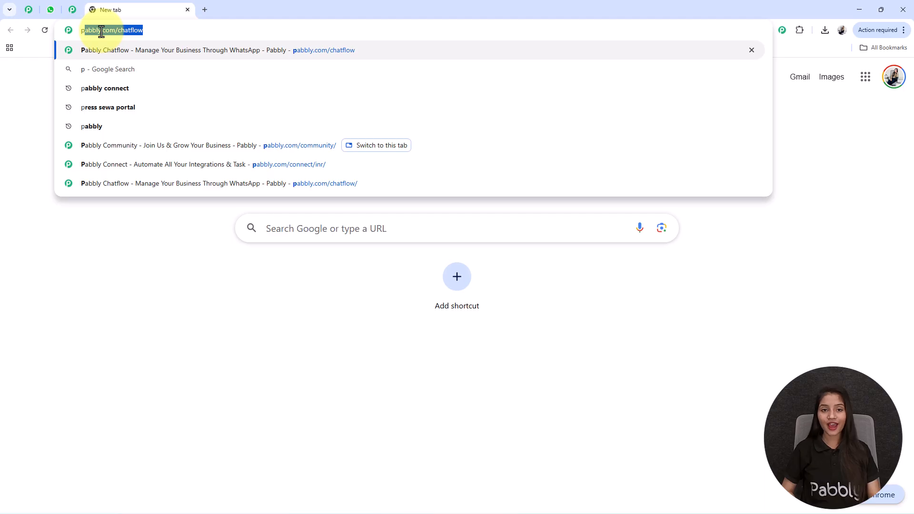
pyautogui.press('Return')
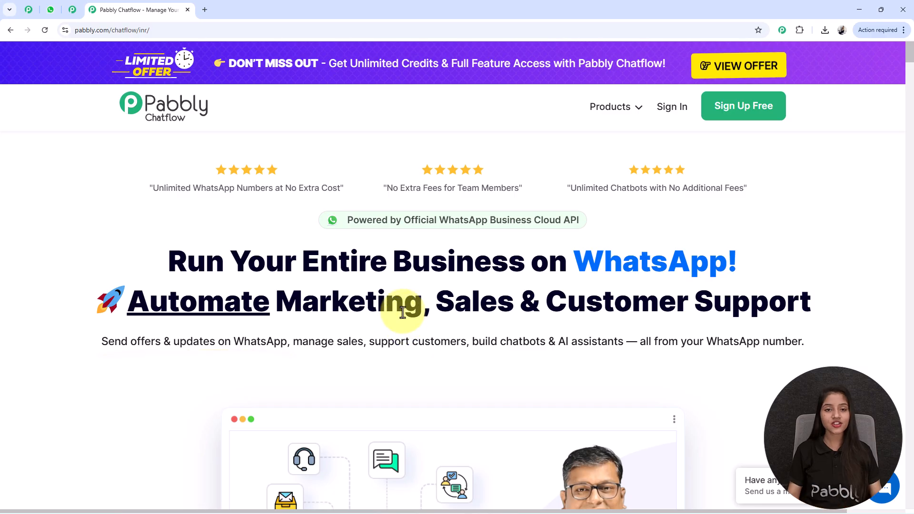
pyautogui.scroll(-3, 472, 341)
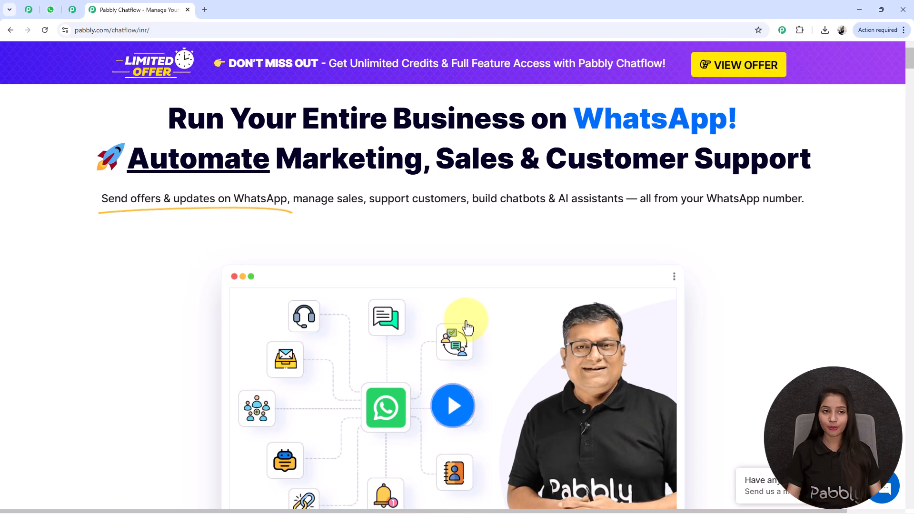
# - Examine the Pabbly Community page for its benefits and the option to join
pyautogui.click(71, 10)
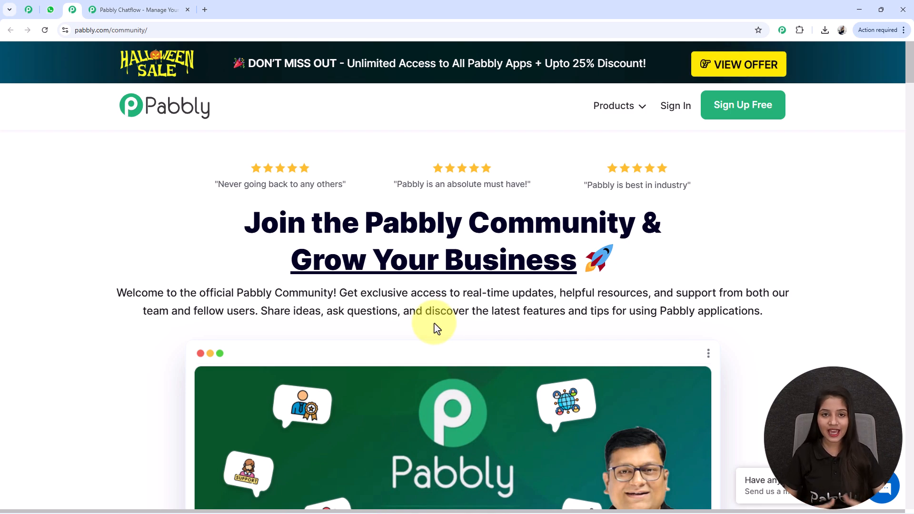
pyautogui.scroll(-4, 437, 328)
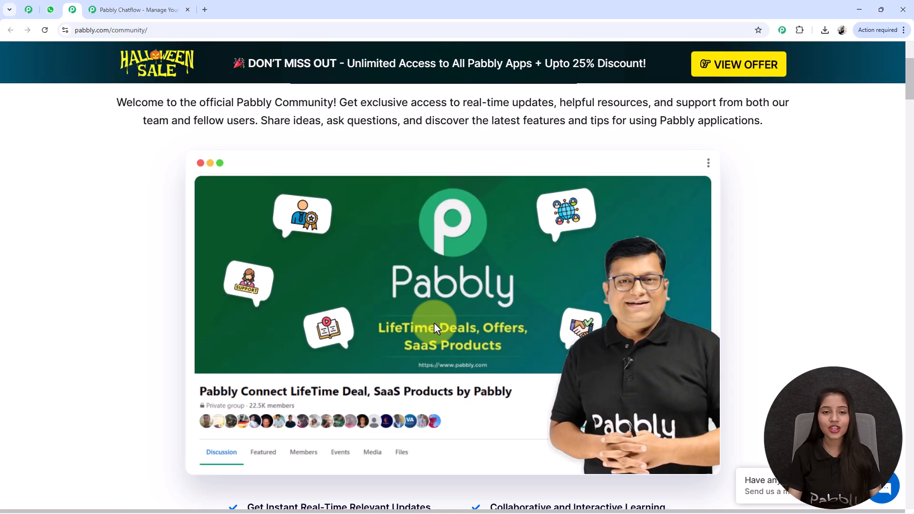
pyautogui.scroll(-10, 434, 323)
pyautogui.scroll(7, 433, 324)
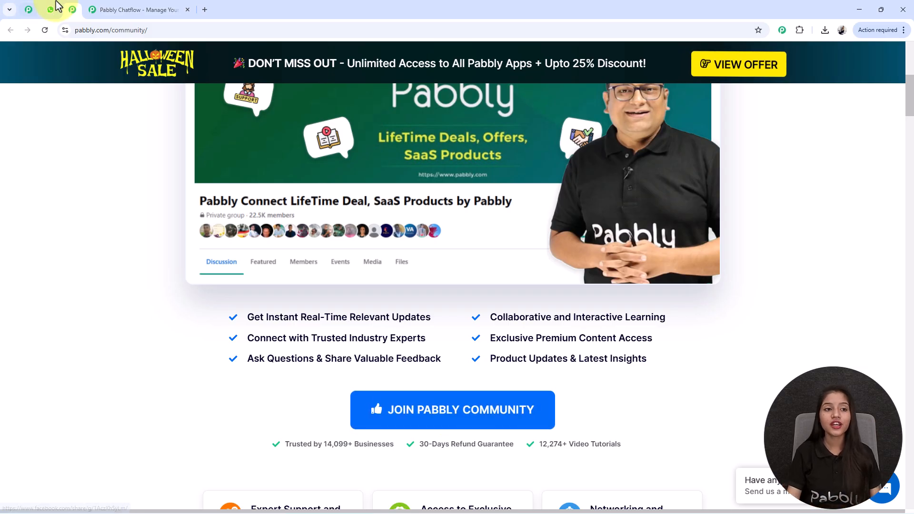
# - Return to the Chatflow website, dismiss the limited offer, sign in and access Pabbly Chatflow from the apps page
pyautogui.click(93, 9)
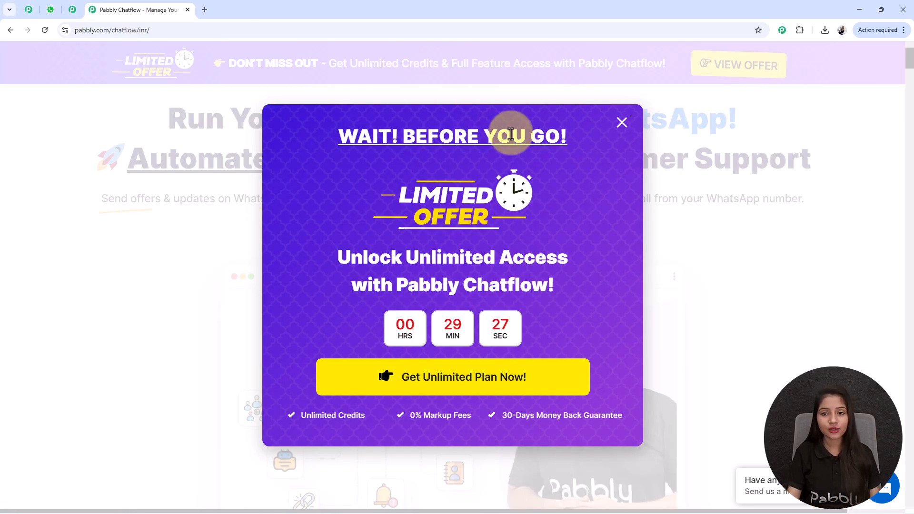
pyautogui.click(622, 122)
pyautogui.scroll(3, 648, 117)
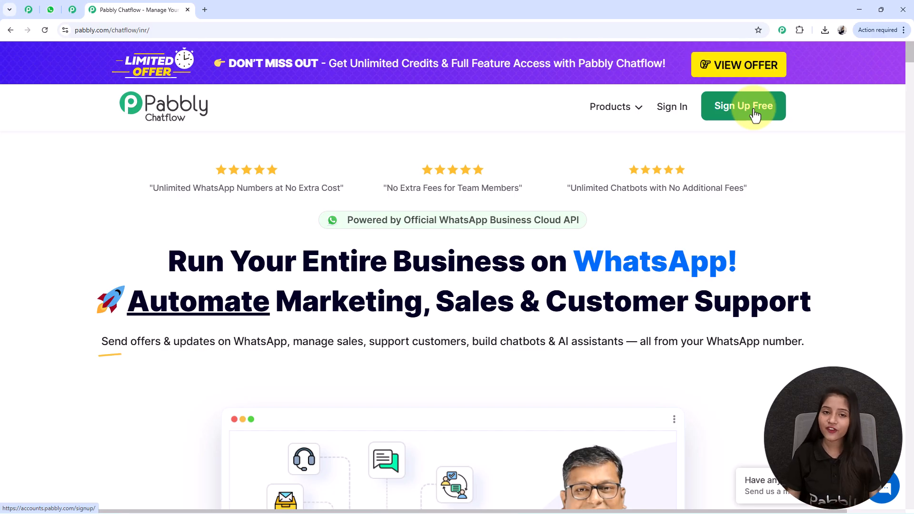
pyautogui.click(668, 113)
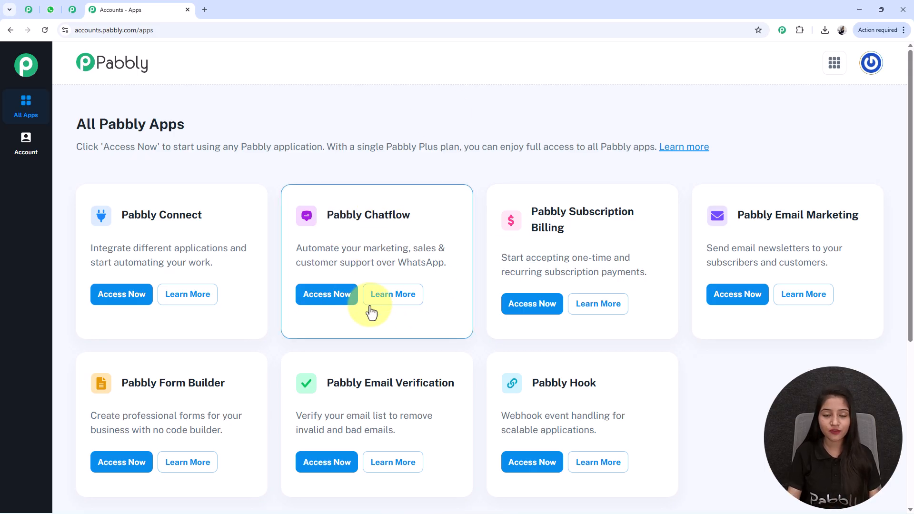
pyautogui.click(323, 305)
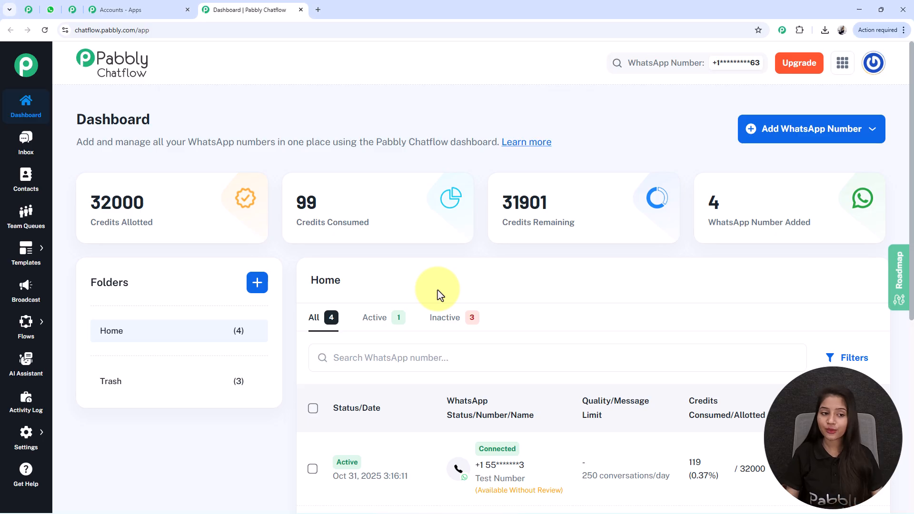
# - Examine the dashboard's figures for credits allotted, consumed and remaining, and WhatsApp numbers added
pyautogui.moveTo(112, 206)
pyautogui.moveTo(111, 205); pyautogui.dragTo(155, 219)
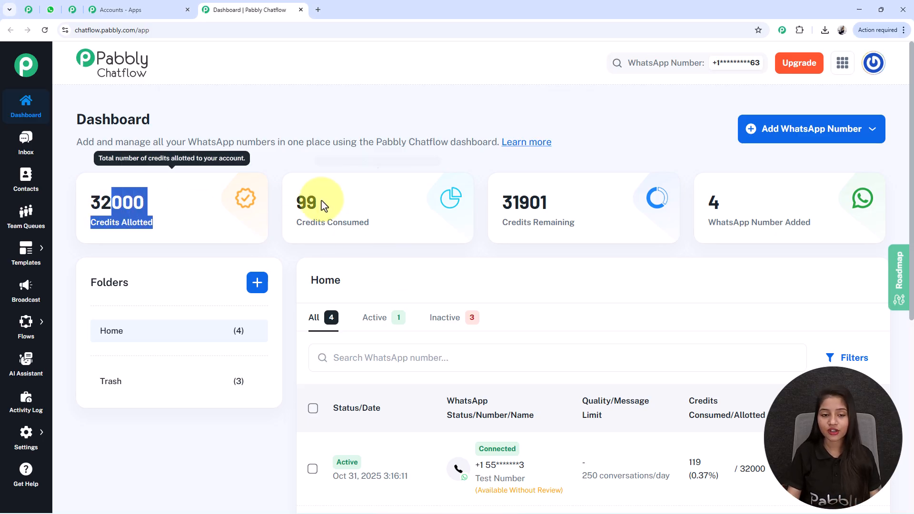
pyautogui.moveTo(288, 192); pyautogui.dragTo(417, 218)
pyautogui.click(497, 200)
pyautogui.moveTo(498, 205); pyautogui.dragTo(619, 208)
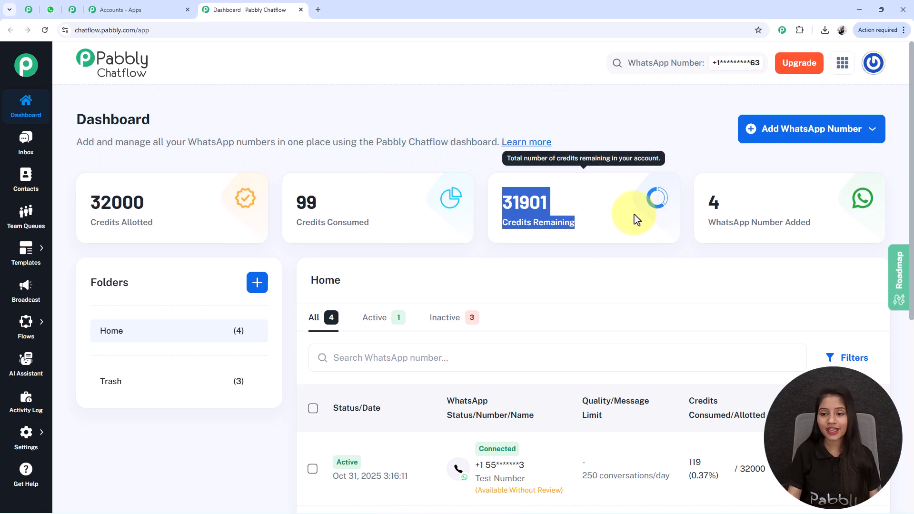
pyautogui.click(712, 200)
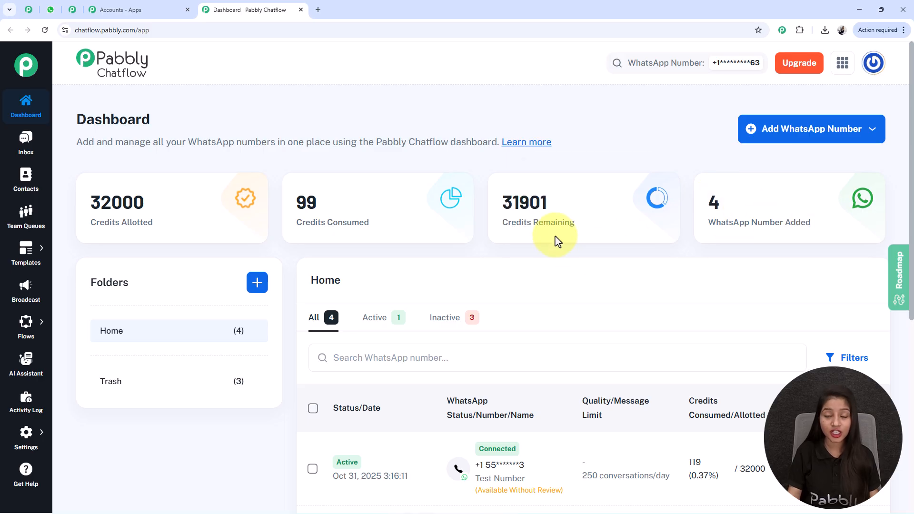
pyautogui.moveTo(555, 243)
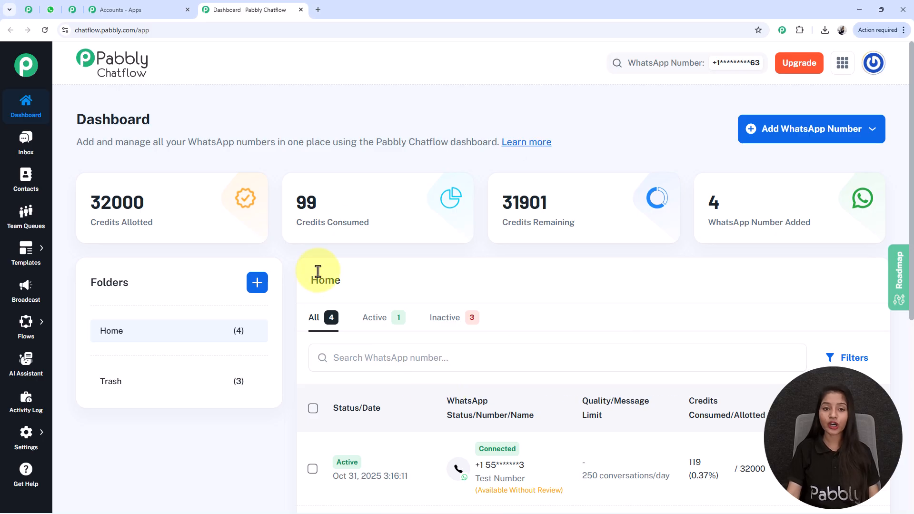
# - Review the options for adding a WhatsApp number and creating a folder, and look over the list of connected numbers
pyautogui.click(828, 140)
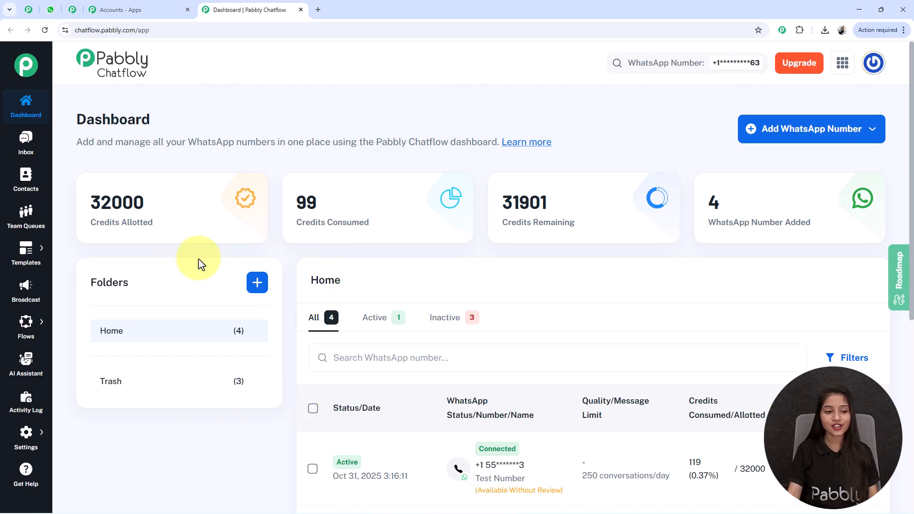
pyautogui.click(257, 282)
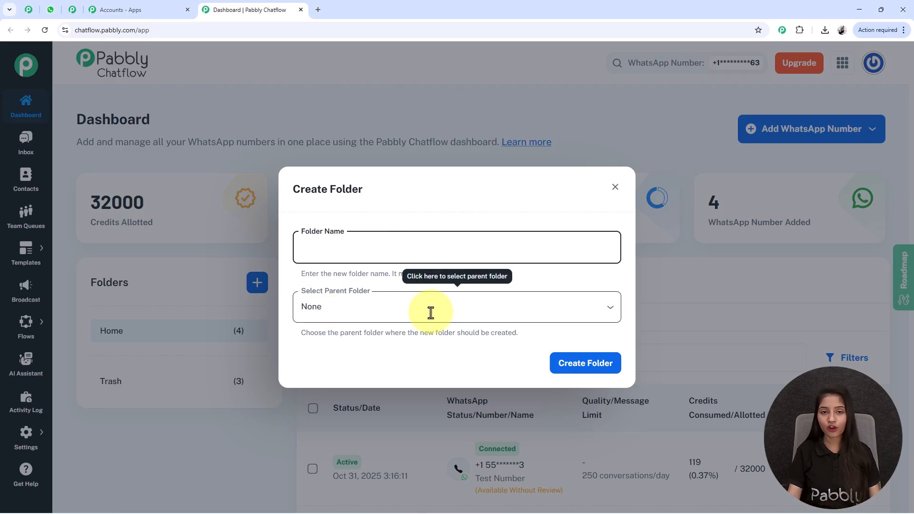
pyautogui.click(614, 188)
pyautogui.scroll(-2, 707, 347)
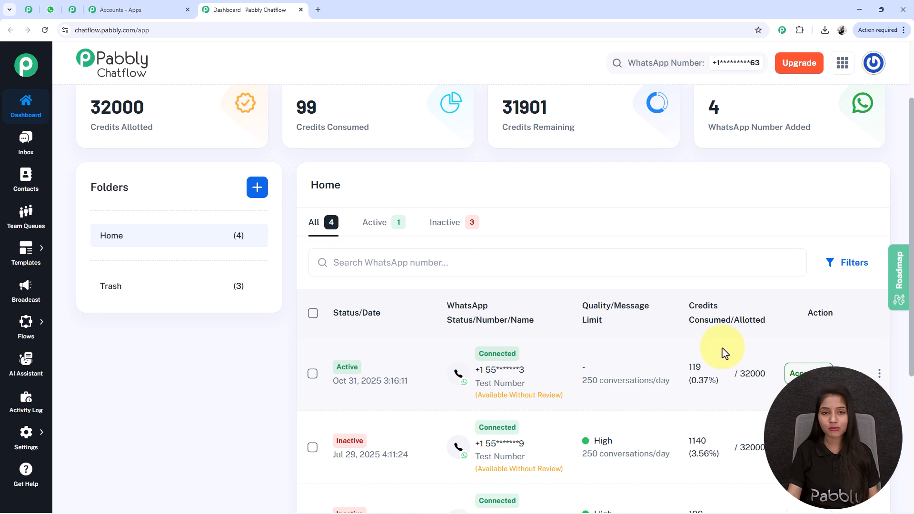
pyautogui.scroll(2, 721, 351)
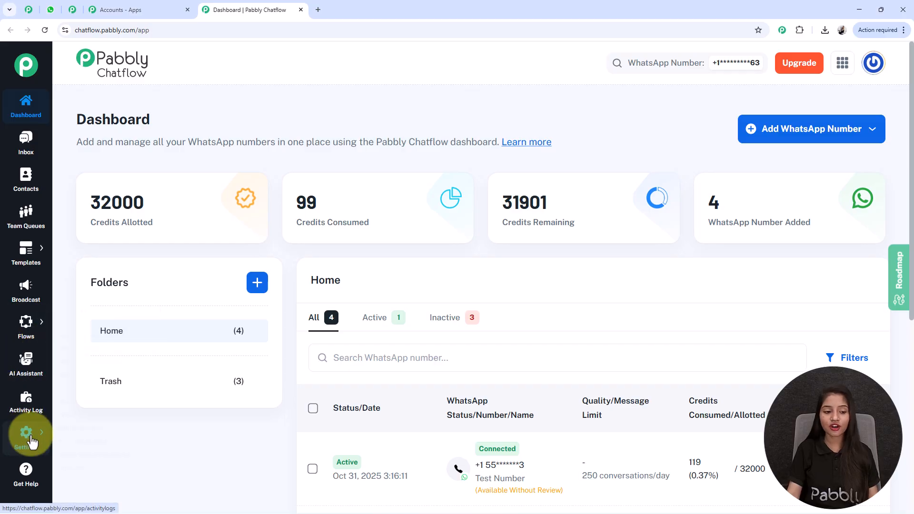
pyautogui.moveTo(20, 449)
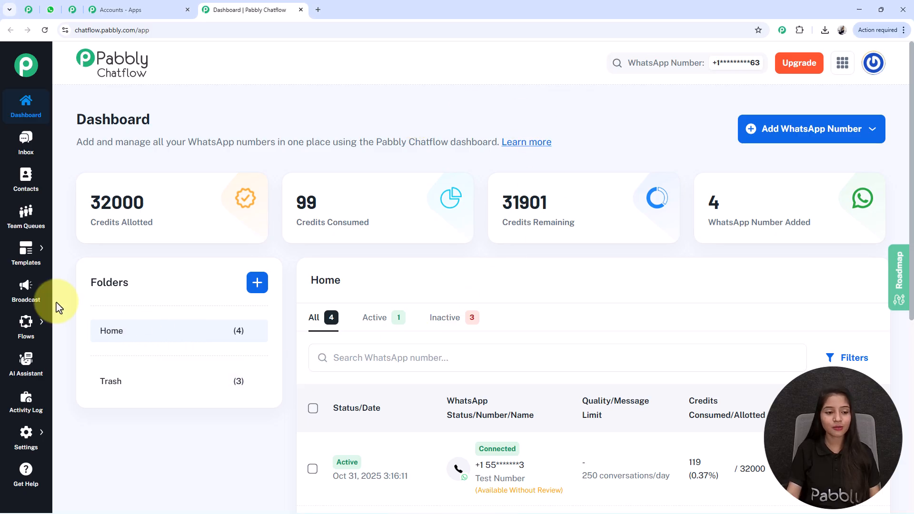
# - Open the Flow Builder and add a new flow
pyautogui.moveTo(21, 338)
pyautogui.click(72, 316)
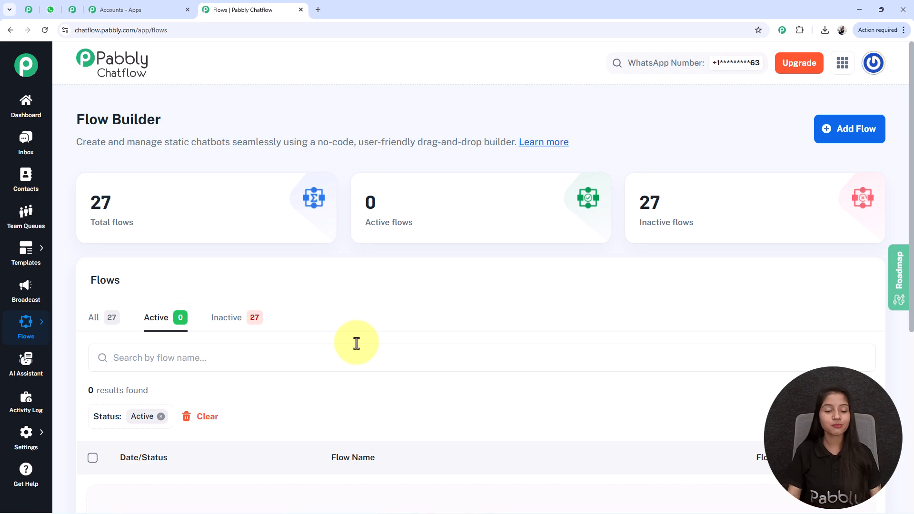
pyautogui.moveTo(71, 122); pyautogui.dragTo(193, 125)
pyautogui.click(199, 124)
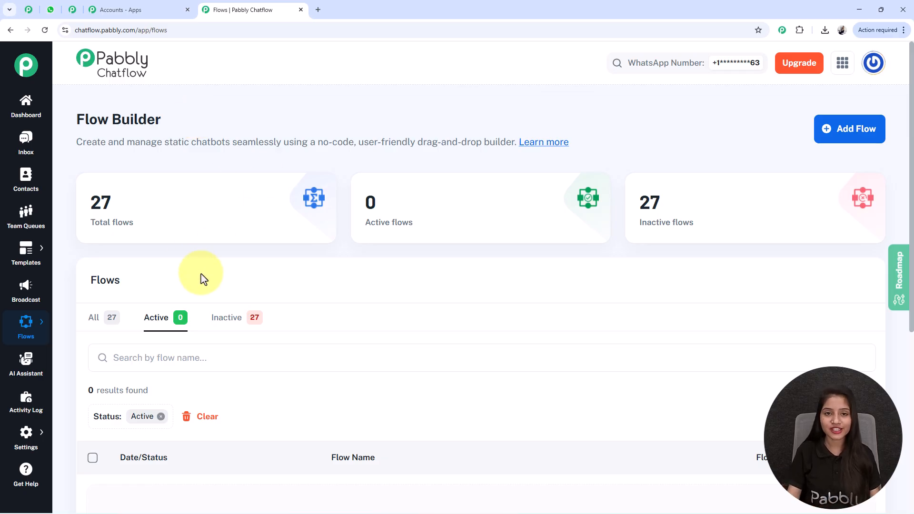
pyautogui.click(850, 130)
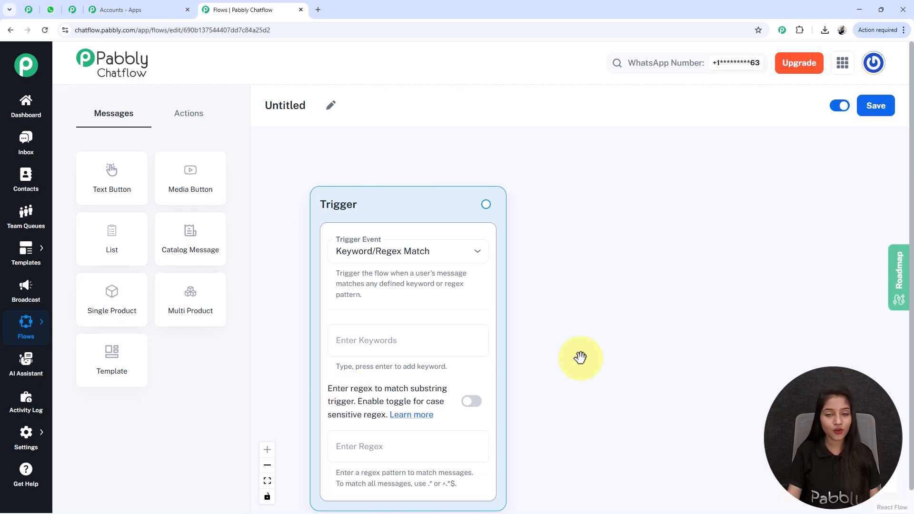
# - Rename the flow as "Build a WhatsApp Chatbot for Travel Agency Booking" and move the Trigger block slightly upward on the canvas
pyautogui.click(330, 115)
pyautogui.moveTo(318, 106); pyautogui.dragTo(261, 108)
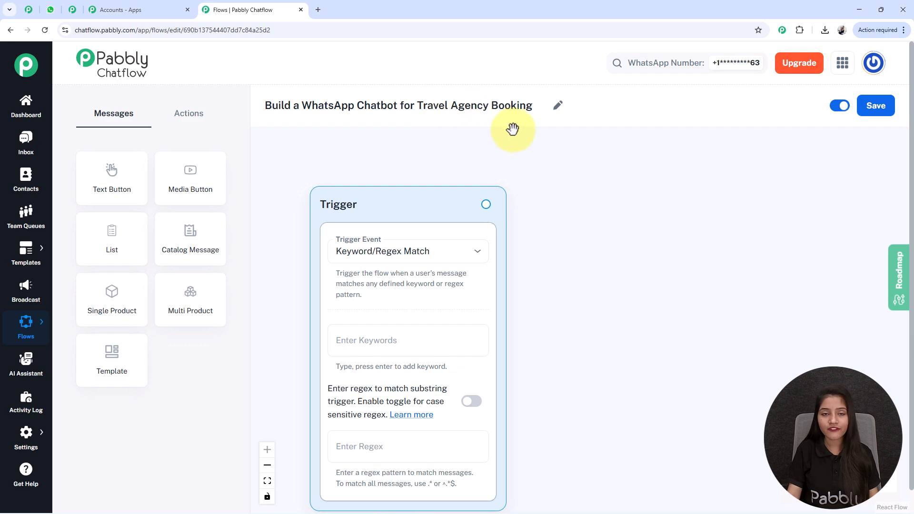
pyautogui.moveTo(402, 204); pyautogui.dragTo(402, 189)
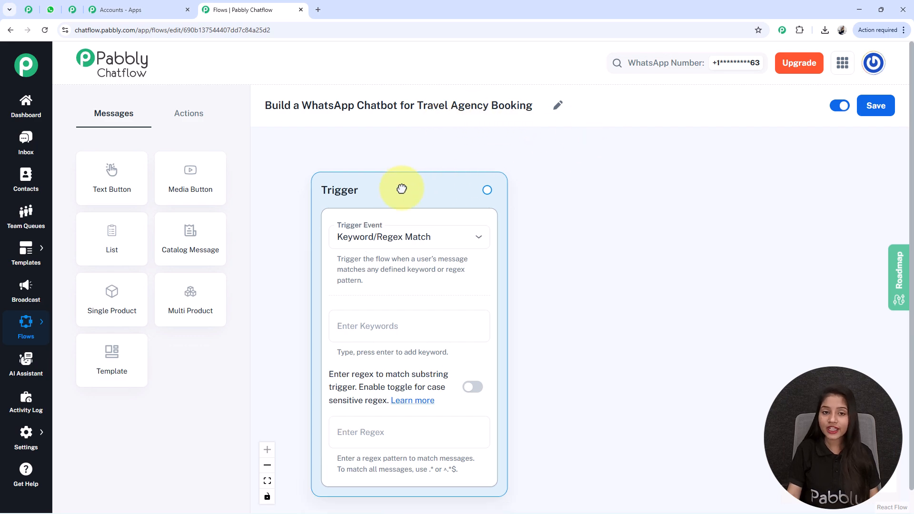
# - Look over the available message and action blocks, and save the flow
pyautogui.scroll(-1, 402, 190)
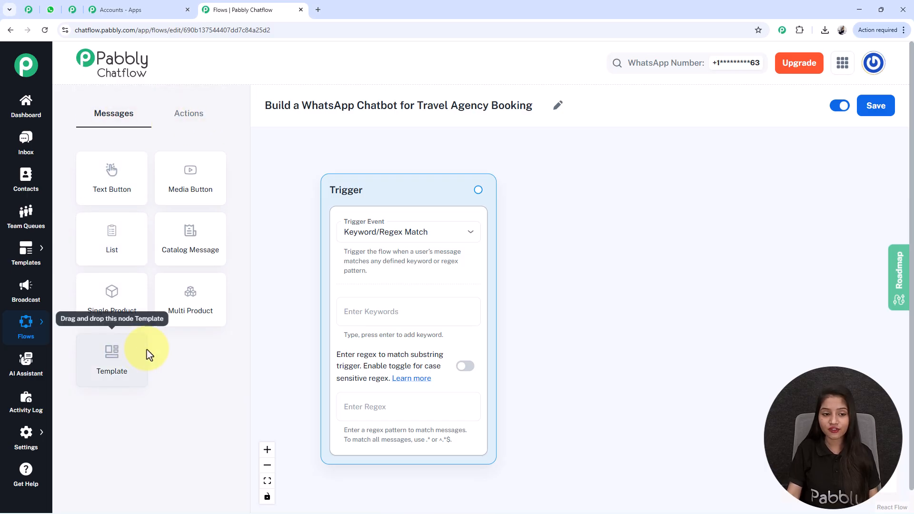
pyautogui.click(184, 114)
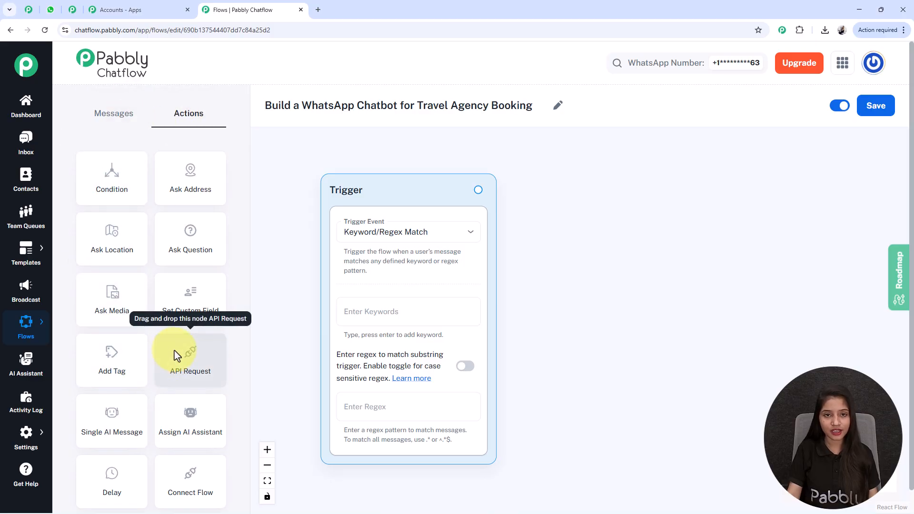
pyautogui.click(114, 114)
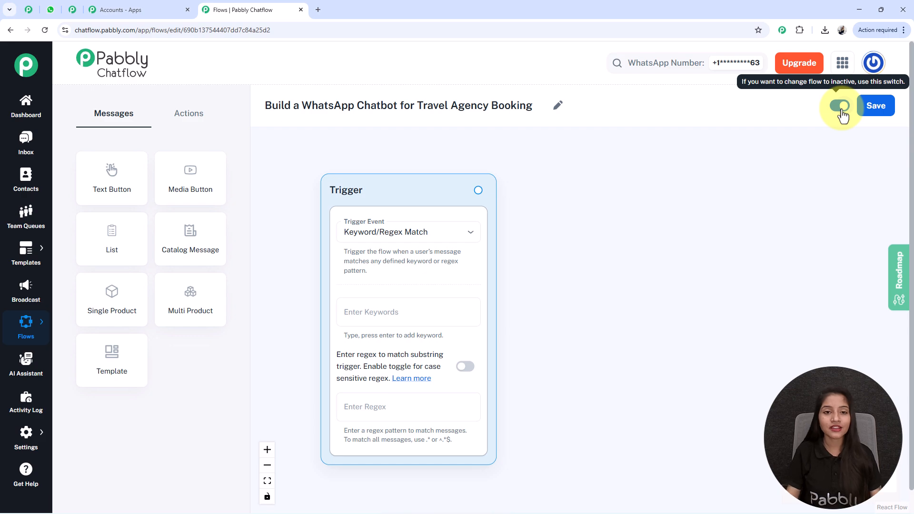
pyautogui.click(885, 113)
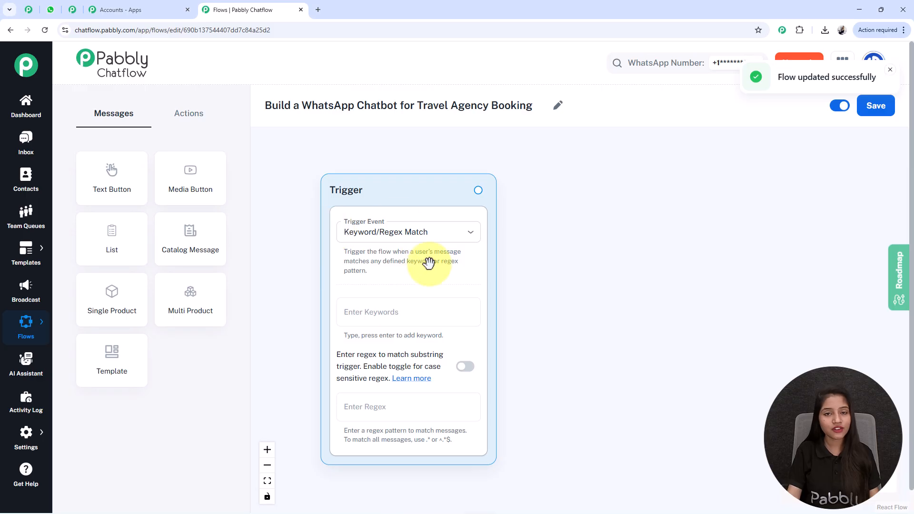
# - Set the trigger event to Keyword/Regex Match with the regex [\s\S]+ and case-sensitive matching off
pyautogui.click(415, 244)
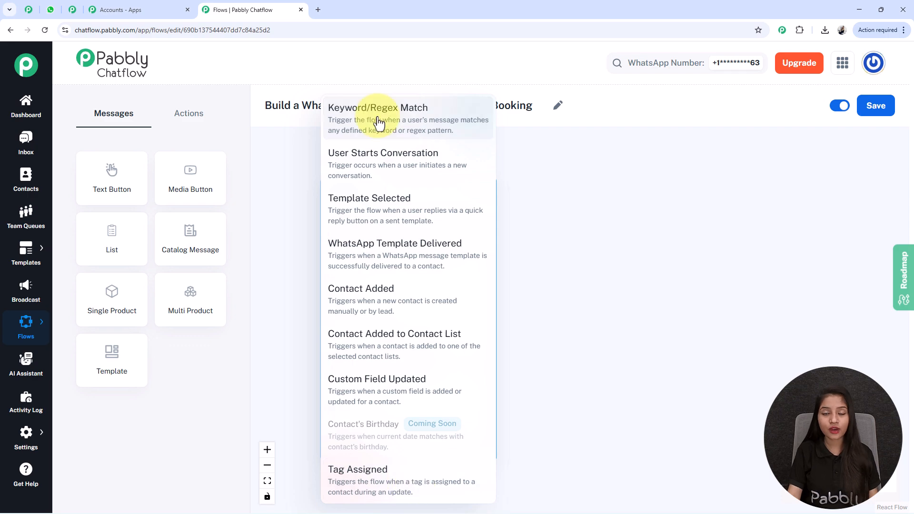
pyautogui.click(433, 128)
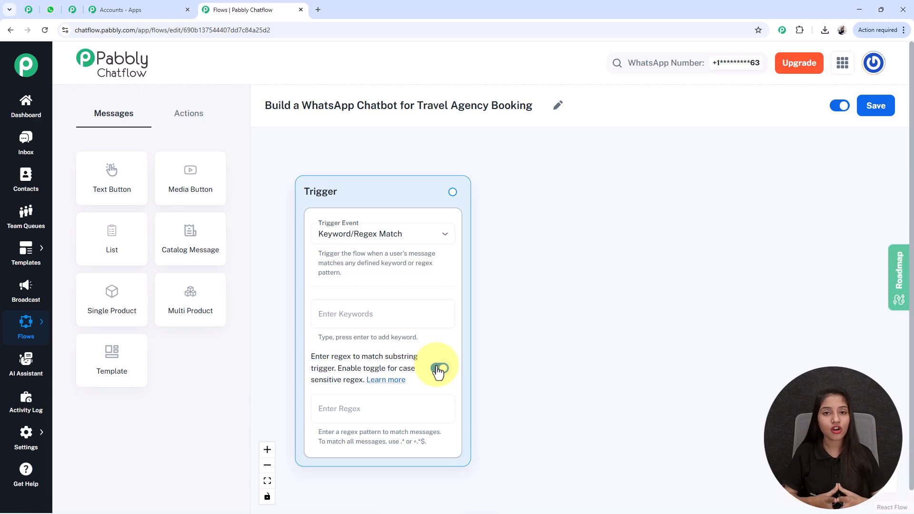
pyautogui.click(350, 319)
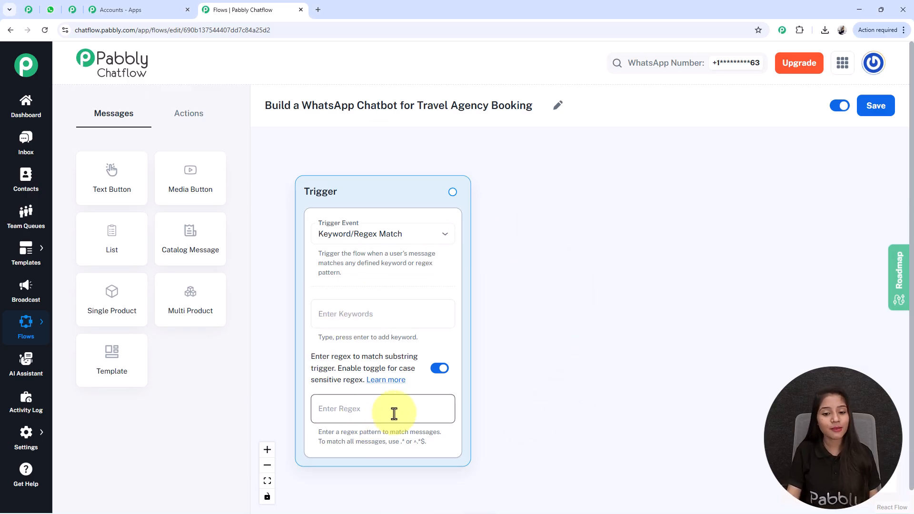
pyautogui.click(440, 369)
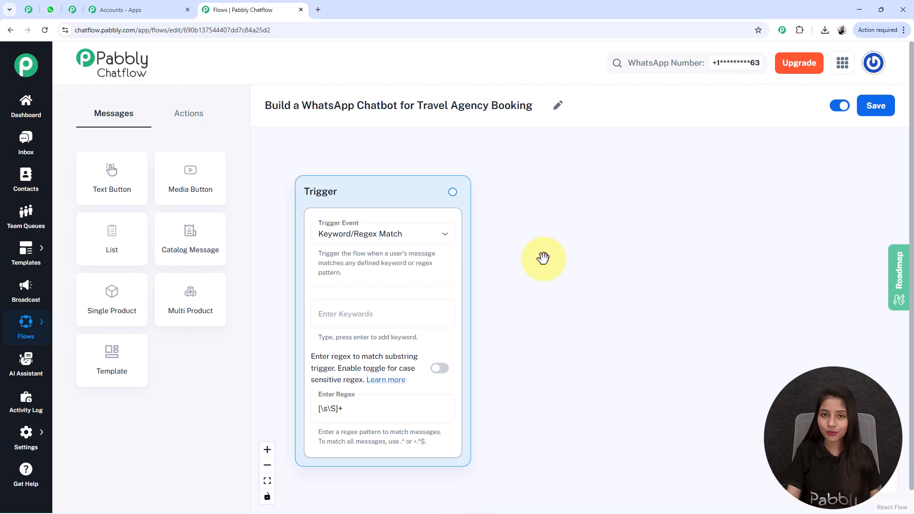
# - Add a Text Button block beside the Trigger and enter the TravelEase Tours welcome message asking customers to choose an option
pyautogui.moveTo(109, 177); pyautogui.dragTo(568, 213)
pyautogui.moveTo(781, 347); pyautogui.dragTo(706, 344)
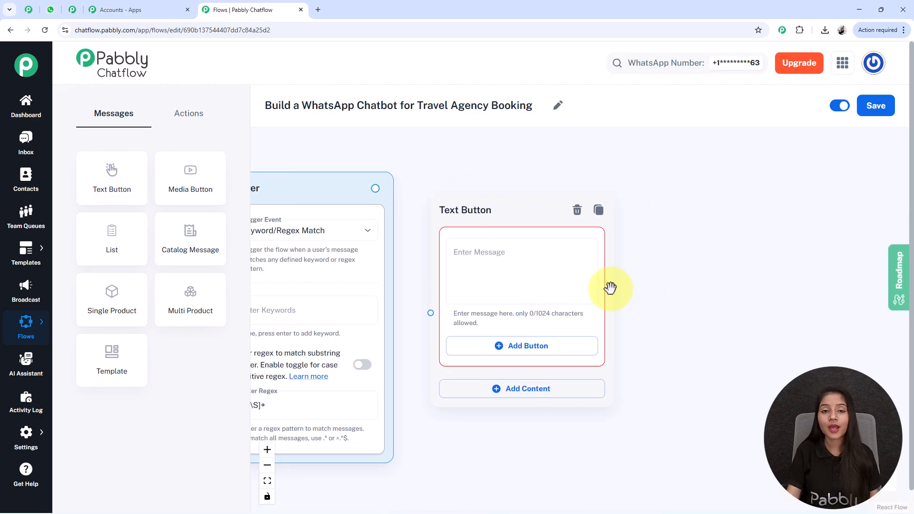
pyautogui.scroll(2, 611, 288)
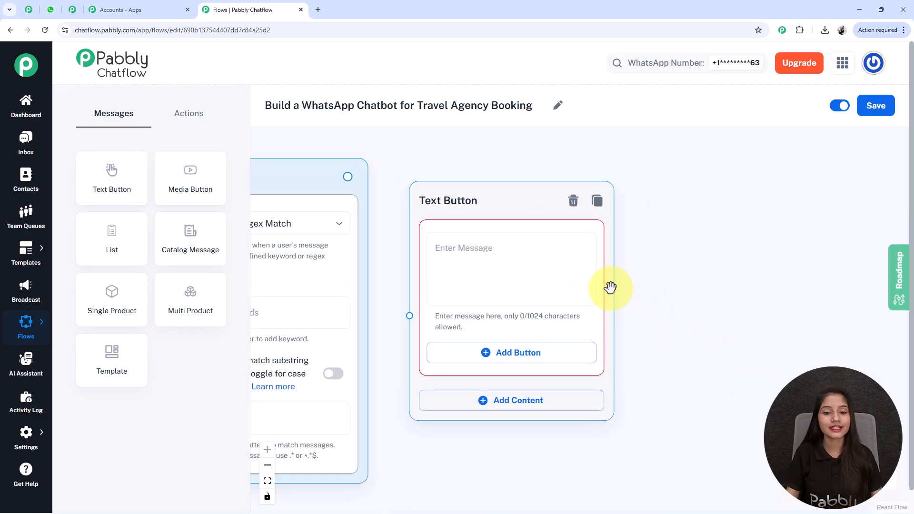
pyautogui.click(560, 301)
pyautogui.hotkey('ctrl', 'v')
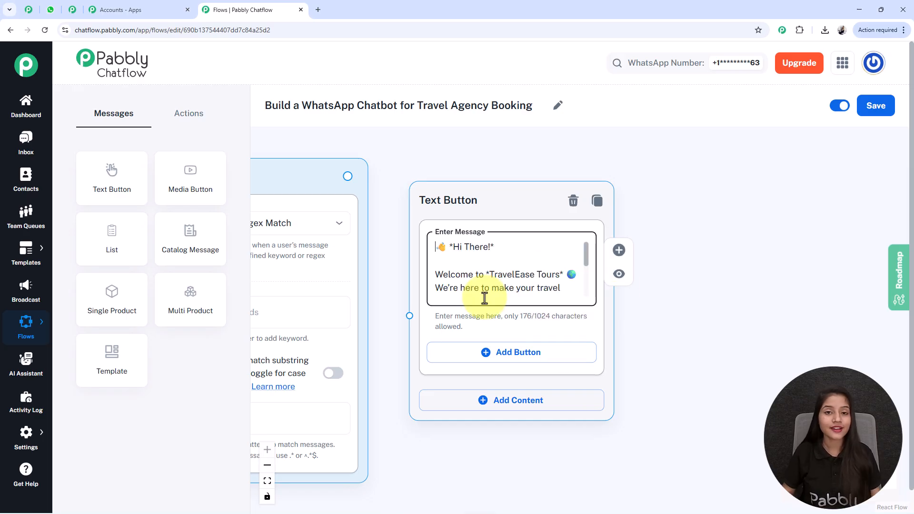
pyautogui.scroll(-3, 485, 298)
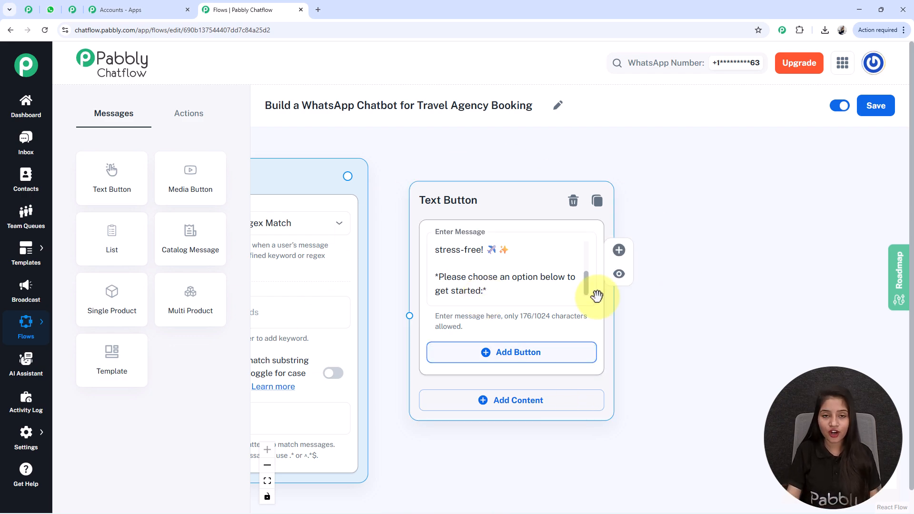
# - Add two buttons to the welcome message, labelled "🧳 Book a Trip" and "🧾 Our Services"
pyautogui.click(512, 353)
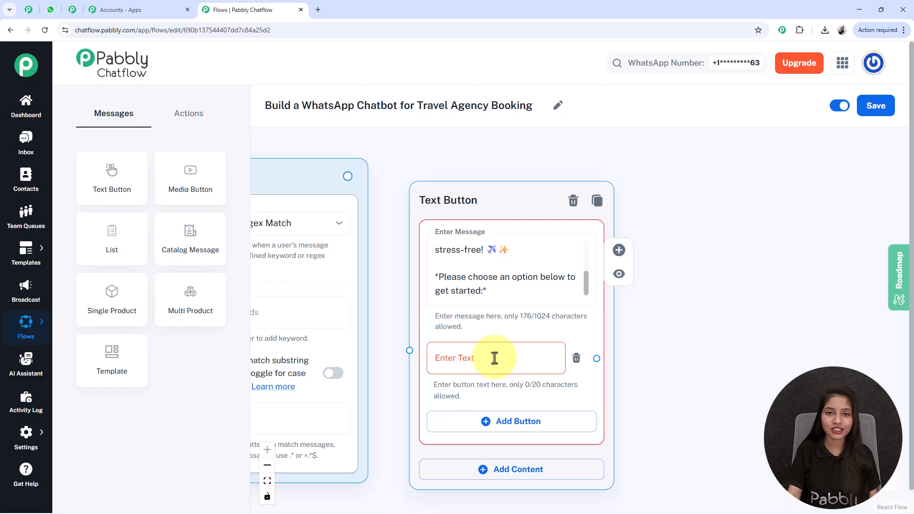
pyautogui.click(495, 358)
pyautogui.write('🧳 Book a Trip')
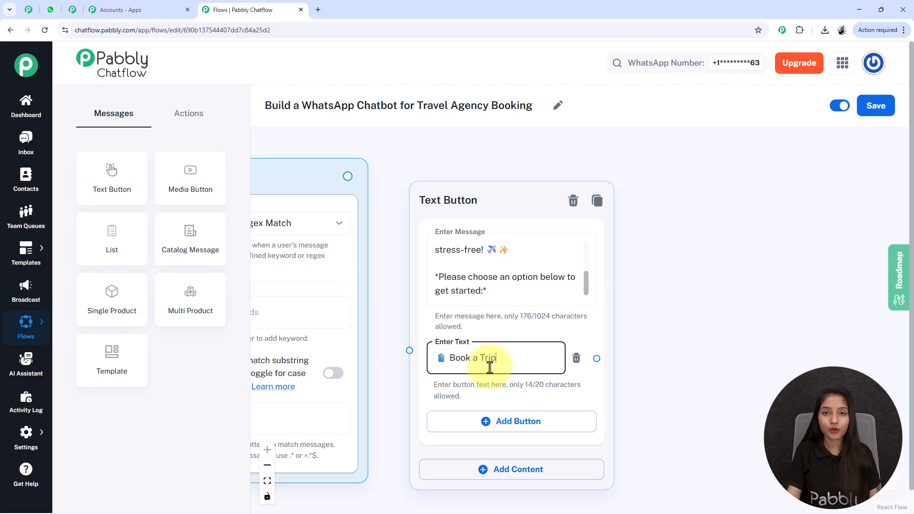
pyautogui.click(550, 422)
pyautogui.write('🧾 Our Services')
pyautogui.scroll(-1, 776, 417)
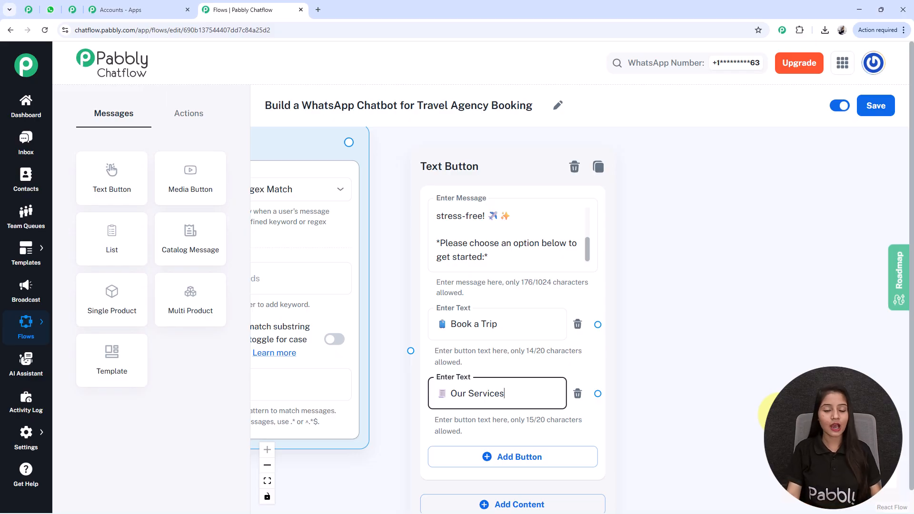
# - Connect the Trigger block's output to the Text Button block
pyautogui.scroll(-3, 586, 324)
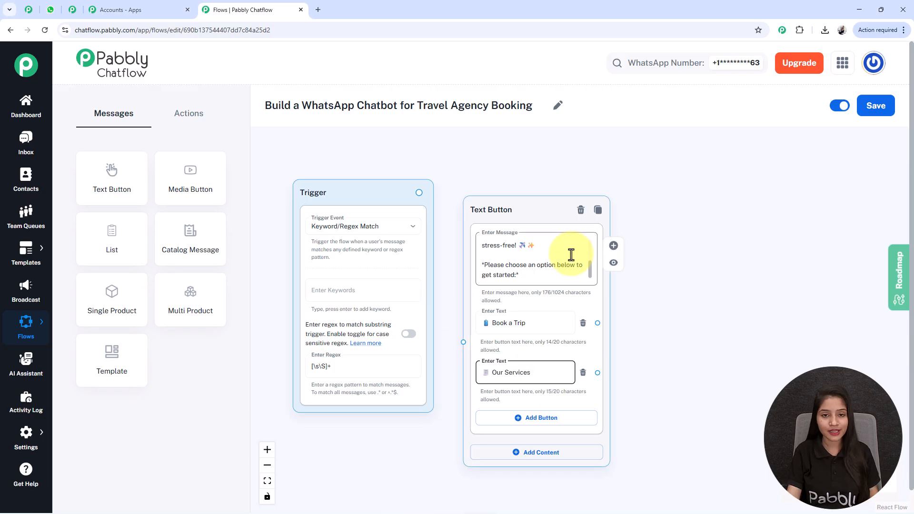
pyautogui.moveTo(420, 193); pyautogui.dragTo(462, 341)
pyautogui.moveTo(683, 358); pyautogui.dragTo(594, 334)
pyautogui.scroll(1, 581, 324)
pyautogui.scroll(1, 581, 324)
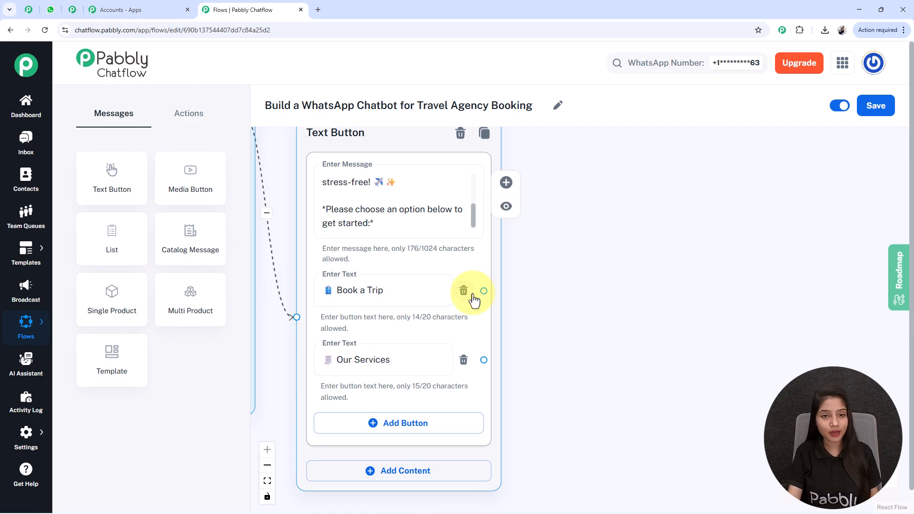
# - Add a List block beside the Text Button block with the body "*Awesome! Please select the type of trip you're planning:*"
pyautogui.moveTo(112, 238); pyautogui.dragTo(710, 147)
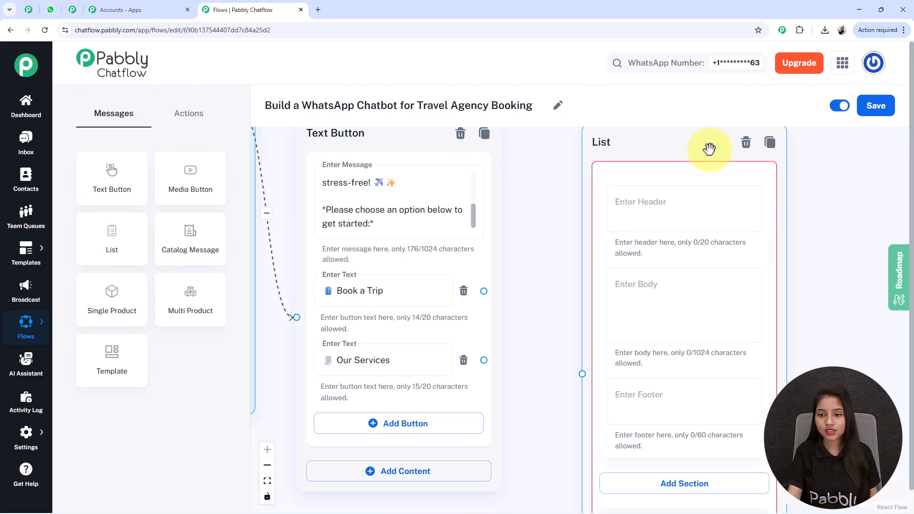
pyautogui.scroll(-3, 711, 147)
pyautogui.moveTo(809, 310); pyautogui.dragTo(618, 333)
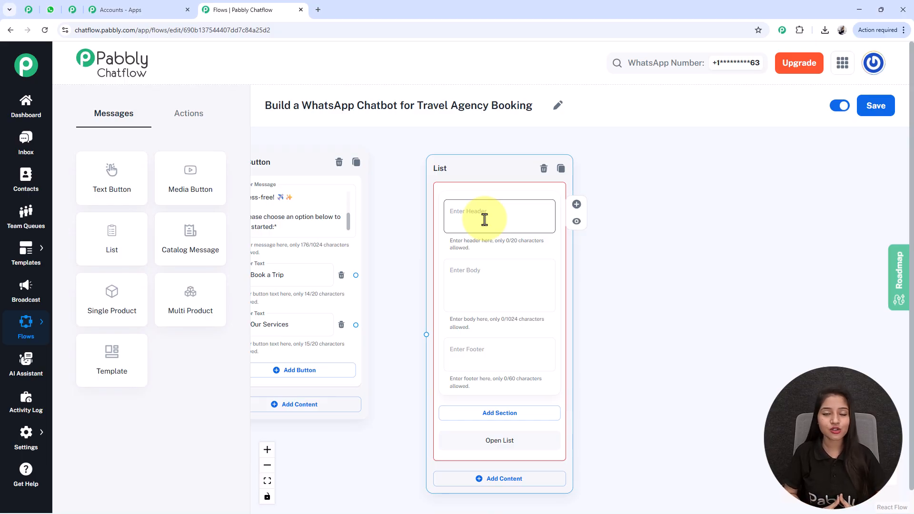
pyautogui.click(487, 290)
pyautogui.write("*Awesome! Please select the type of trip you're planning:*")
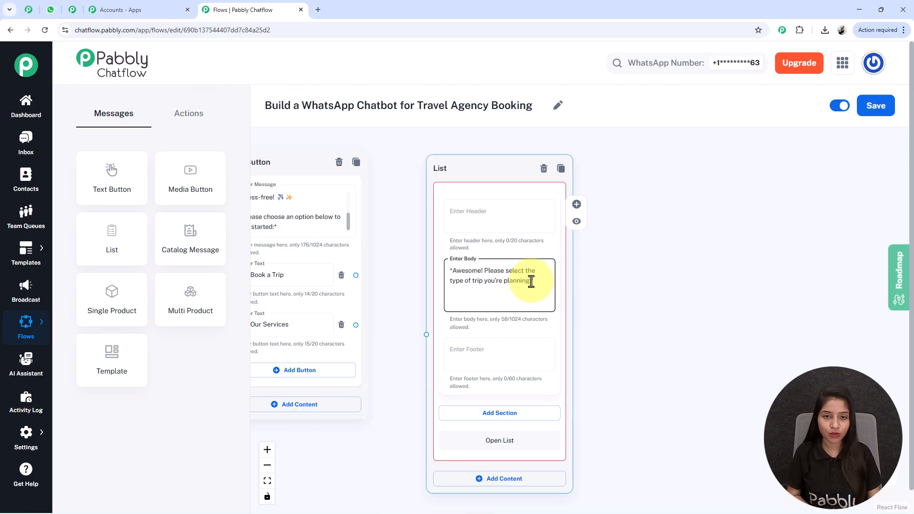
# - Add a section titled "Trip Types" to the List block
pyautogui.moveTo(401, 318); pyautogui.dragTo(341, 226)
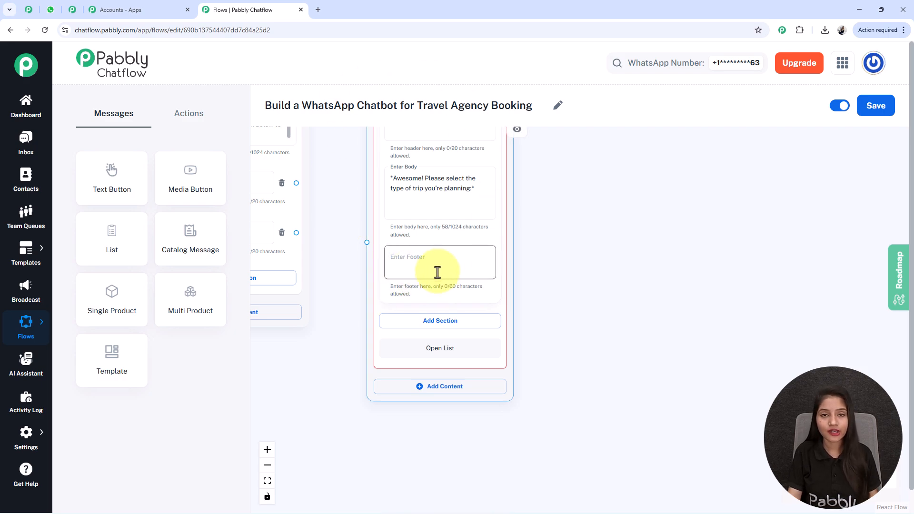
pyautogui.scroll(-1, 470, 350)
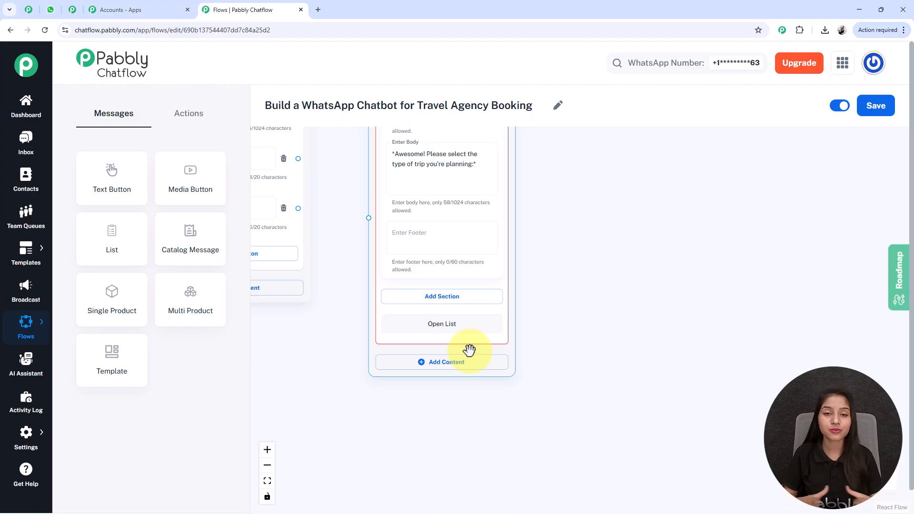
pyautogui.click(450, 298)
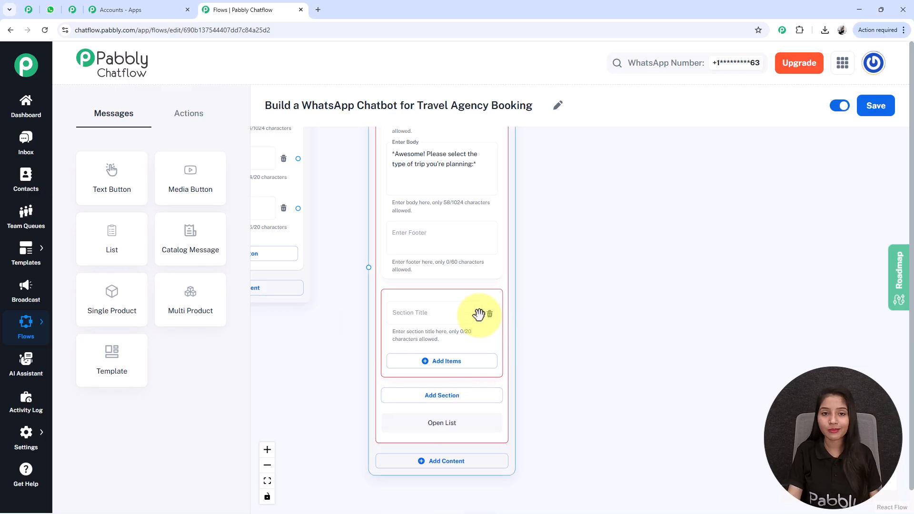
pyautogui.moveTo(319, 404); pyautogui.dragTo(382, 399)
pyautogui.scroll(3, 455, 313)
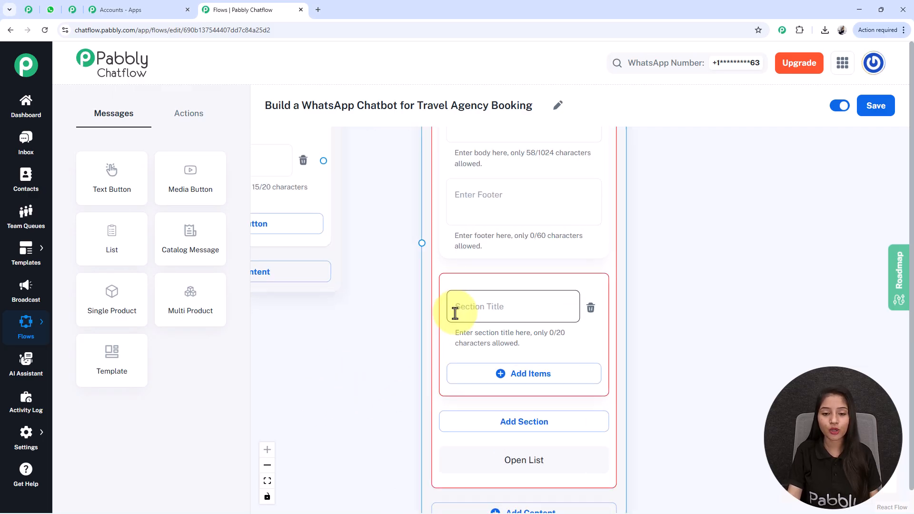
pyautogui.click(481, 315)
pyautogui.write('Trip Types')
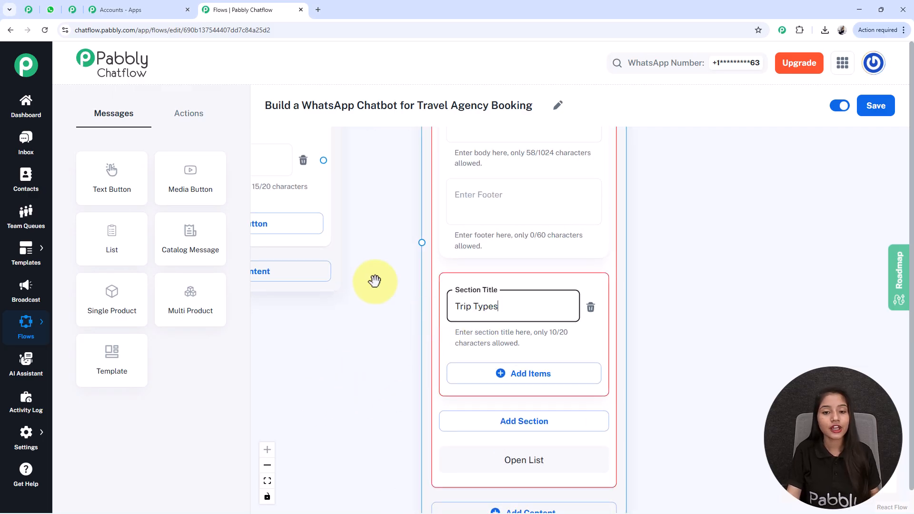
# - Add four items to the Trip Types section, titled Beach Vacation, Mountain Trip, City Tour and International Travel, each with its matching emoji
pyautogui.moveTo(688, 315); pyautogui.dragTo(634, 219)
pyautogui.click(422, 270)
pyautogui.moveTo(645, 342); pyautogui.dragTo(629, 227)
pyautogui.click(419, 332)
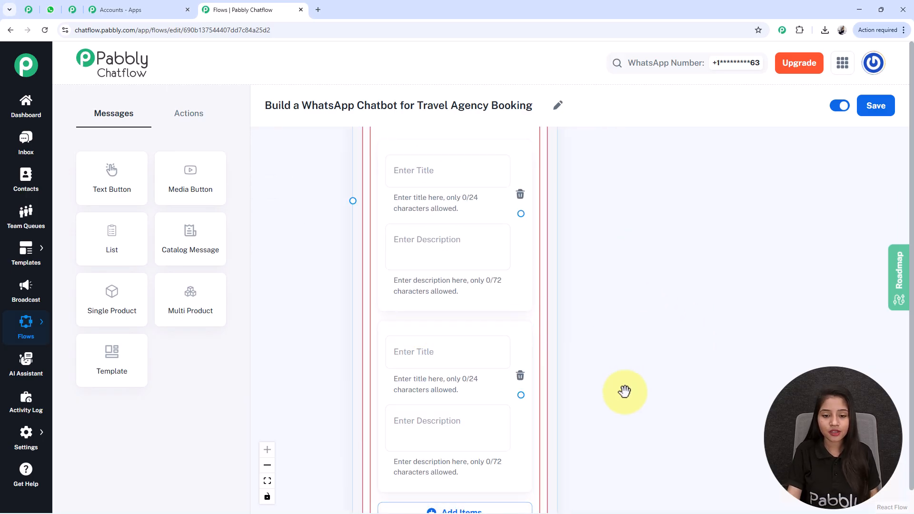
pyautogui.moveTo(627, 388); pyautogui.dragTo(579, 284)
pyautogui.click(461, 384)
pyautogui.moveTo(657, 419); pyautogui.dragTo(523, 384)
pyautogui.click(409, 437)
# - Connect the Book a Trip button to the List block
pyautogui.scroll(-5, 649, 444)
pyautogui.scroll(-2, 520, 384)
pyautogui.scroll(-1, 518, 385)
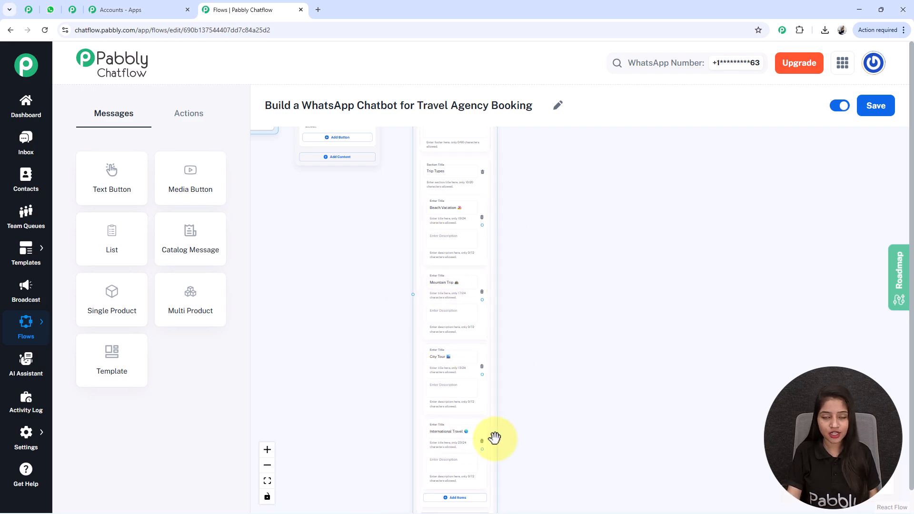
pyautogui.moveTo(331, 300); pyautogui.dragTo(355, 451)
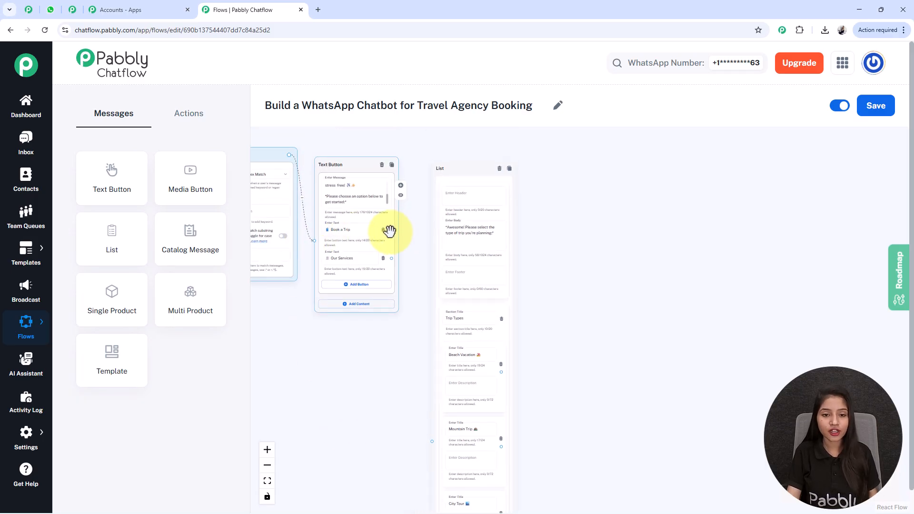
pyautogui.moveTo(390, 230); pyautogui.dragTo(432, 445)
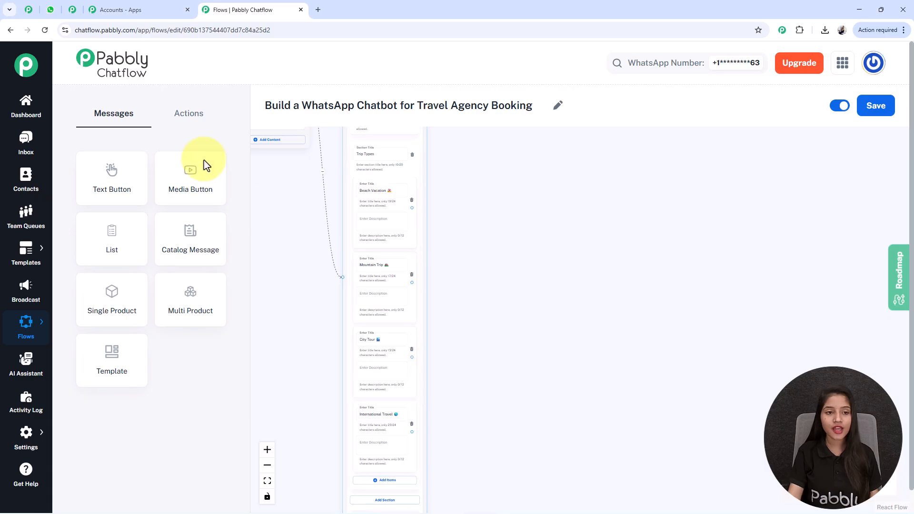
# - Add a Set Custom Field block beside the List block and select TripType as its contact custom field
pyautogui.click(186, 117)
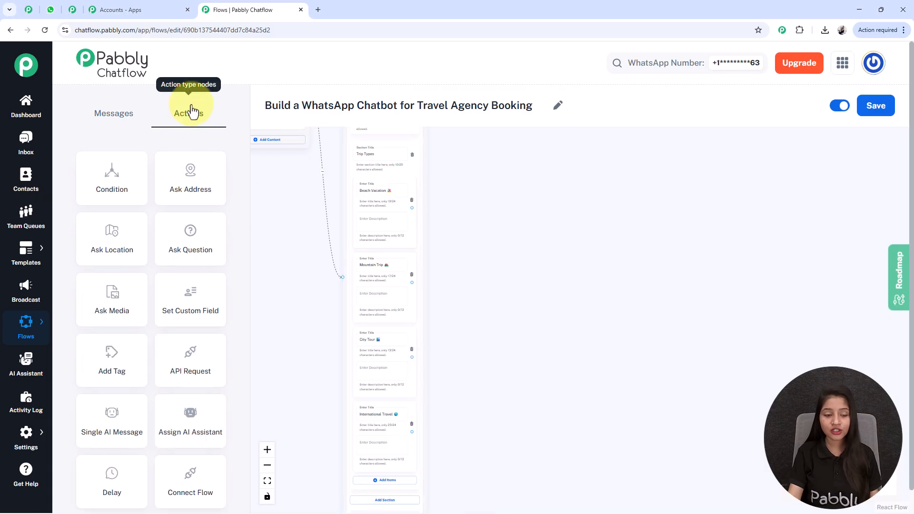
pyautogui.moveTo(219, 305); pyautogui.dragTo(323, 239)
pyautogui.moveTo(292, 178); pyautogui.dragTo(567, 299)
pyautogui.moveTo(555, 405); pyautogui.dragTo(469, 403)
pyautogui.scroll(1, 481, 357)
pyautogui.click(479, 321)
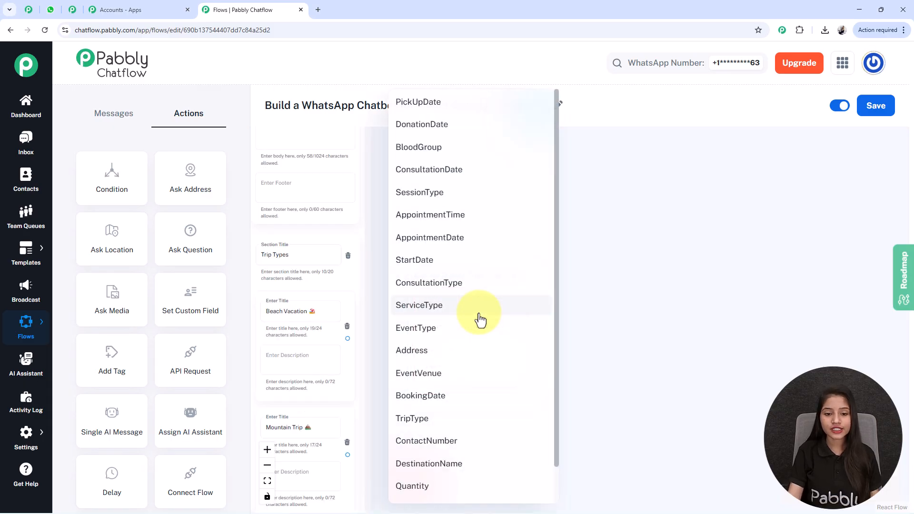
pyautogui.click(412, 419)
# - Copy the list item title "Beach Vacation 🏖️" into the TripType field's value and connect that item to the Contact Custom Field block
pyautogui.click(341, 305)
pyautogui.hotkey('ctrl', 'a')
pyautogui.hotkey('ctrl', 'c')
pyautogui.click(502, 351)
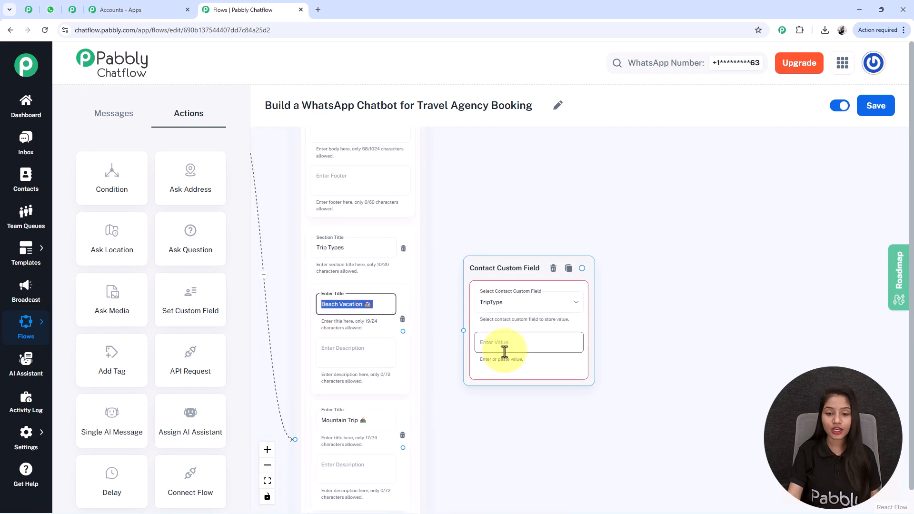
pyautogui.hotkey('ctrl', 'v')
pyautogui.click(479, 398)
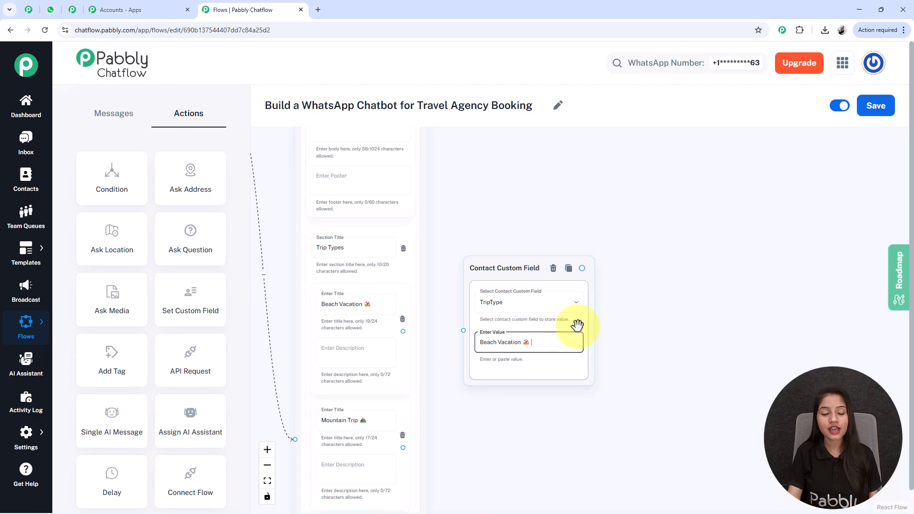
pyautogui.moveTo(403, 331); pyautogui.dragTo(462, 330)
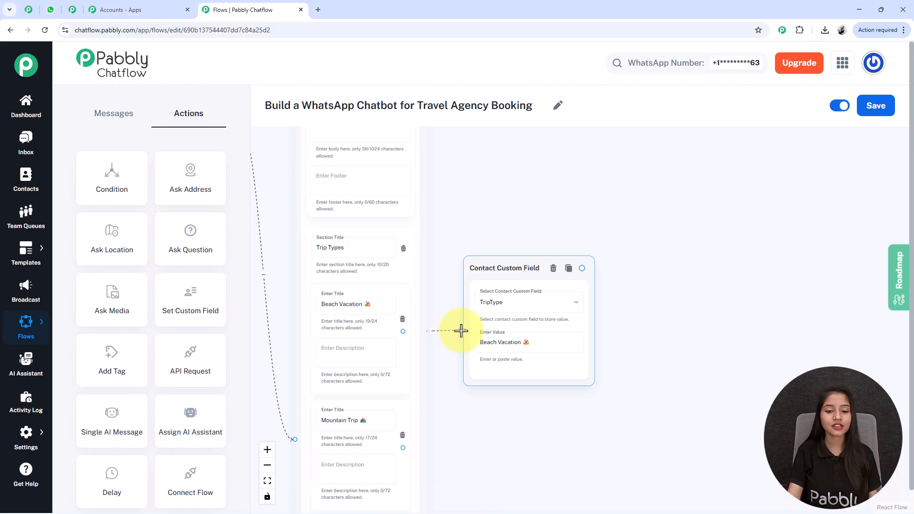
pyautogui.moveTo(458, 406); pyautogui.dragTo(440, 405)
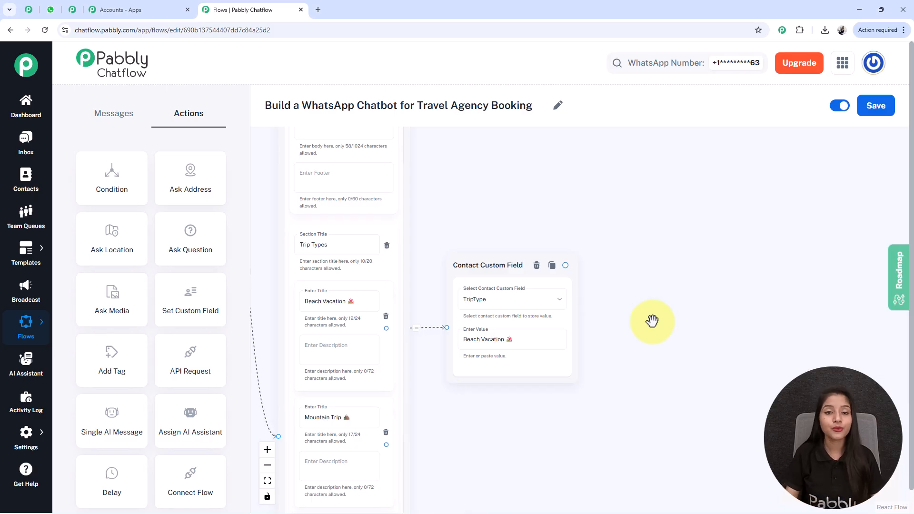
# - Save the flow and open the Contact Custom Fields settings in a new browser tab
pyautogui.click(876, 113)
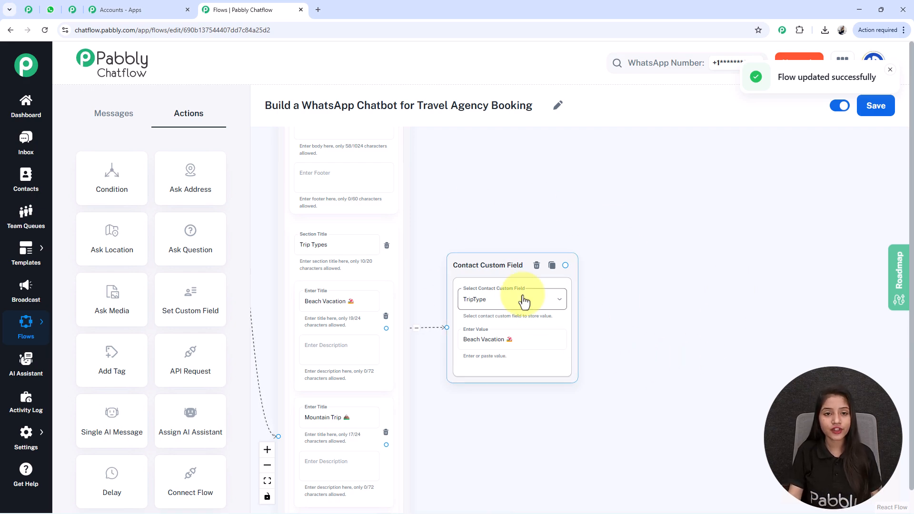
pyautogui.moveTo(23, 440)
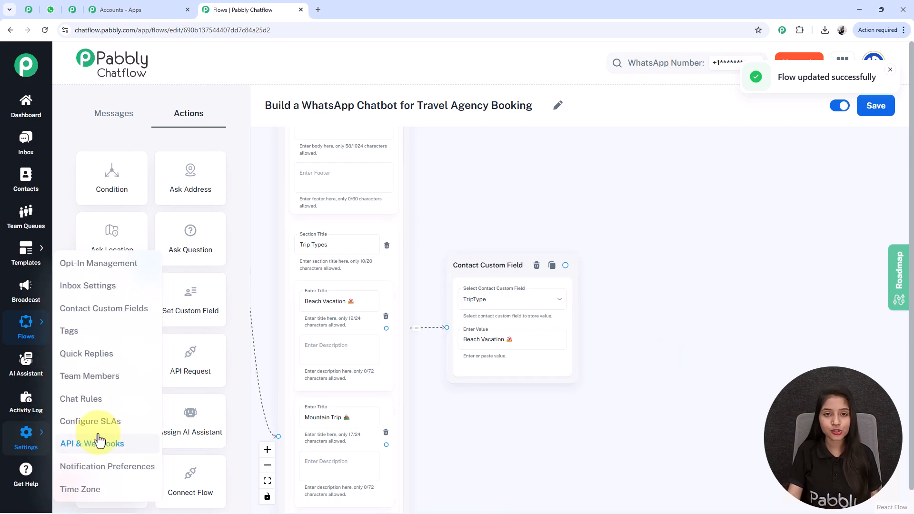
pyautogui.rightClick(101, 310)
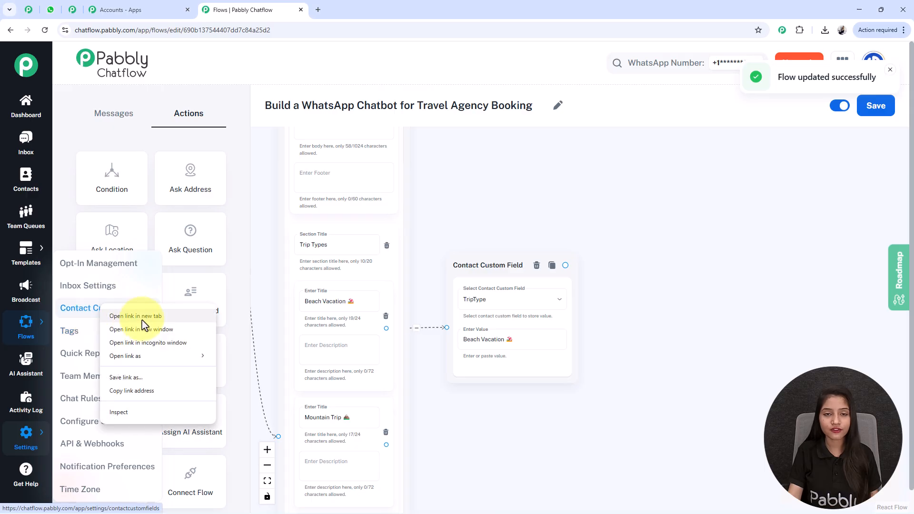
pyautogui.click(136, 317)
pyautogui.hotkey('ctrl', 'Tab')
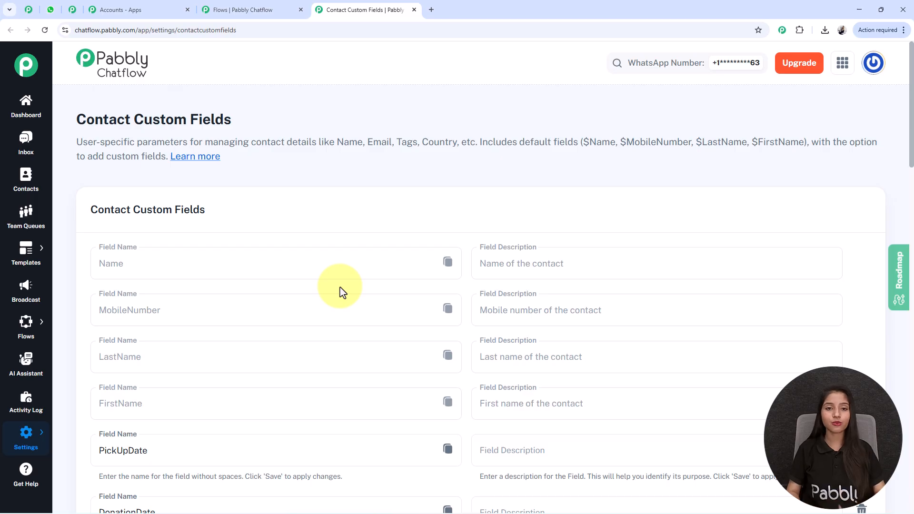
# - Add an empty field row at the end of the contact custom fields list
pyautogui.scroll(-9, 548, 337)
pyautogui.scroll(-18, 546, 336)
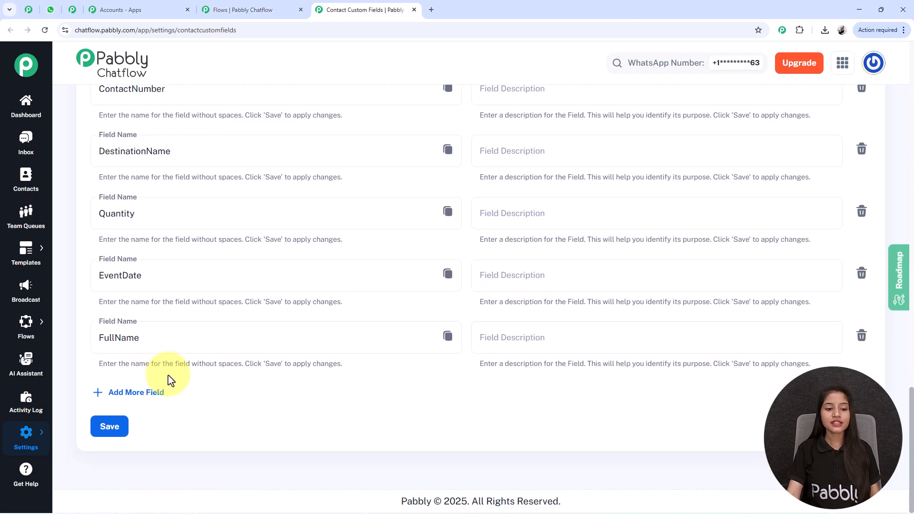
pyautogui.click(133, 393)
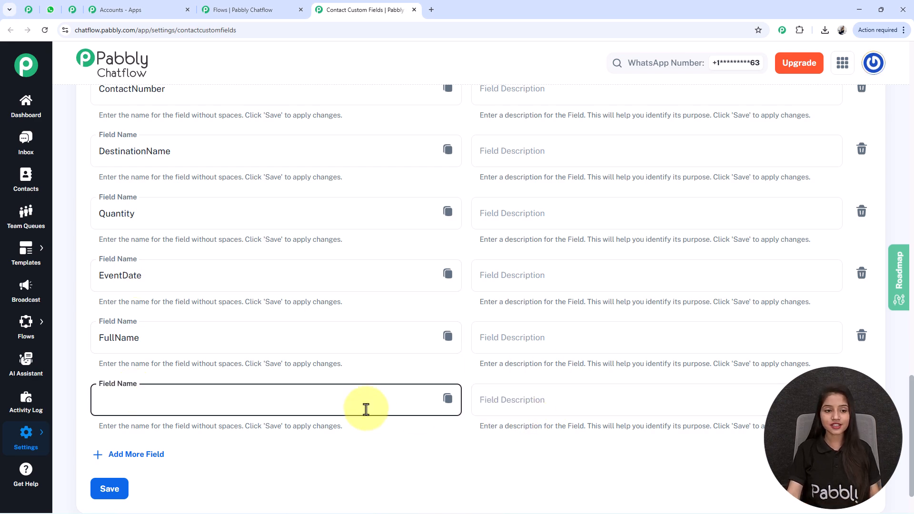
# - Locate the TripType field among the contact custom fields and close the settings page
pyautogui.scroll(3, 314, 390)
pyautogui.scroll(1, 312, 393)
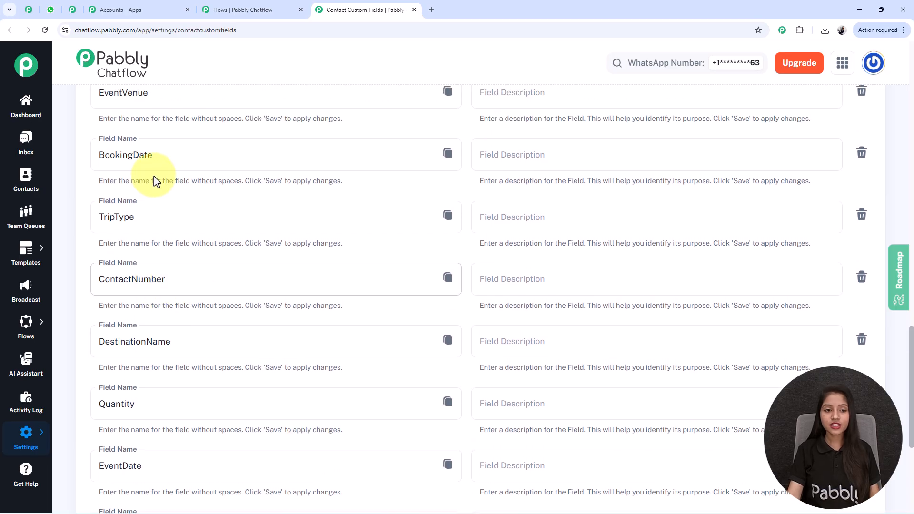
pyautogui.moveTo(143, 224); pyautogui.dragTo(93, 225)
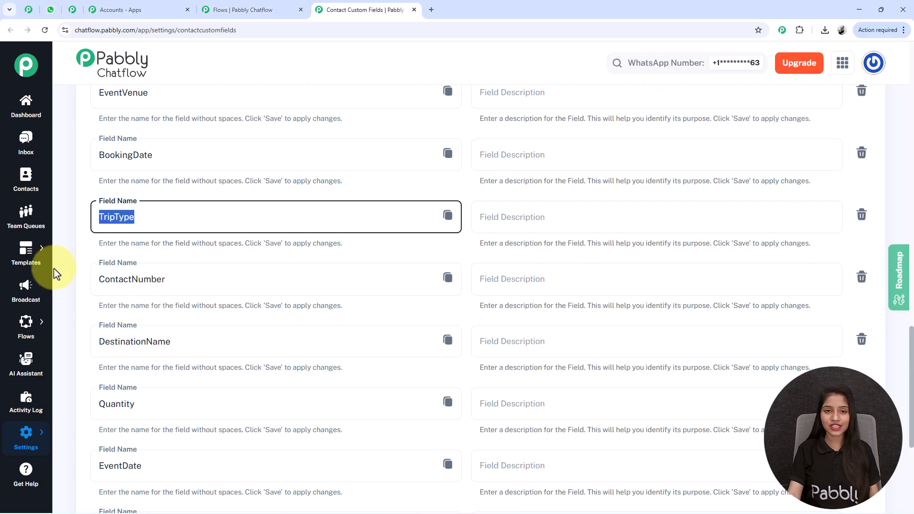
pyautogui.click(415, 10)
# - Review the four Contact Custom Field blocks, checking the selected field and the value stored for each trip type
pyautogui.moveTo(461, 422); pyautogui.dragTo(460, 286)
pyautogui.scroll(-2, 460, 287)
pyautogui.moveTo(481, 322); pyautogui.dragTo(423, 247)
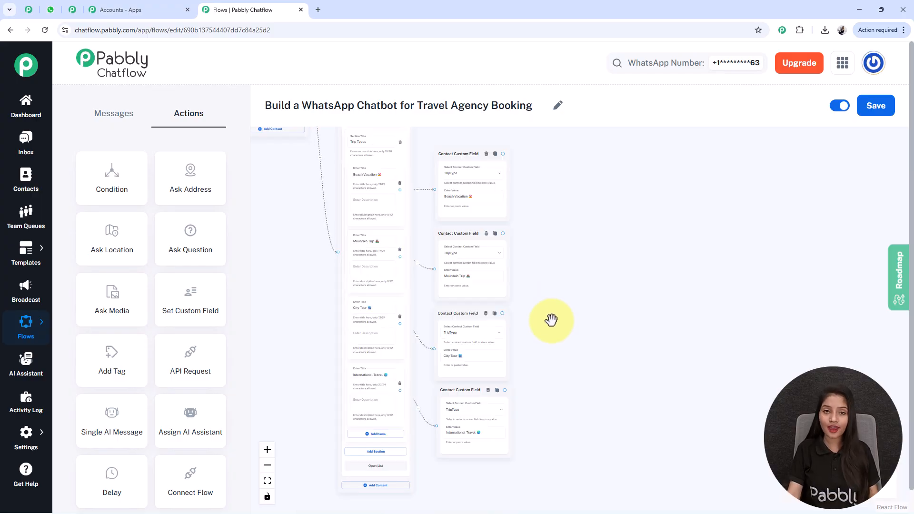
pyautogui.scroll(3, 390, 155)
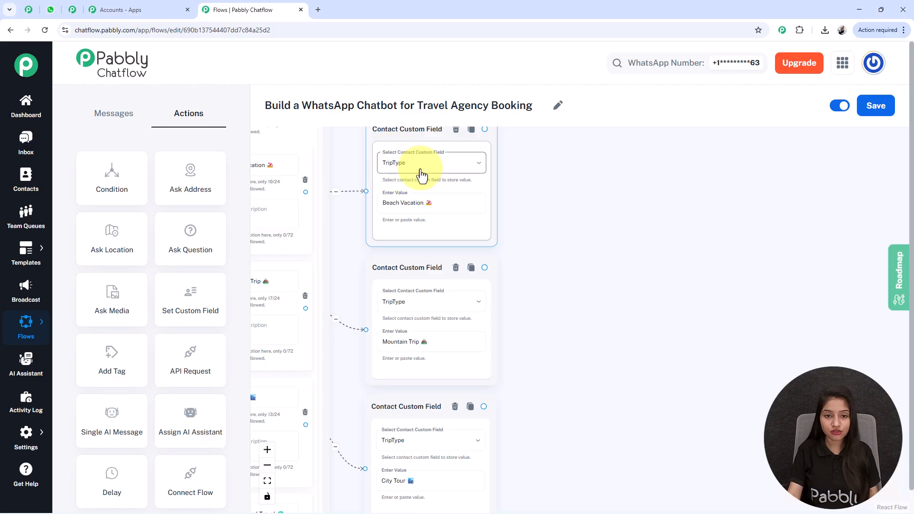
pyautogui.scroll(-2, 420, 190)
pyautogui.click(414, 209)
pyautogui.scroll(2, 413, 211)
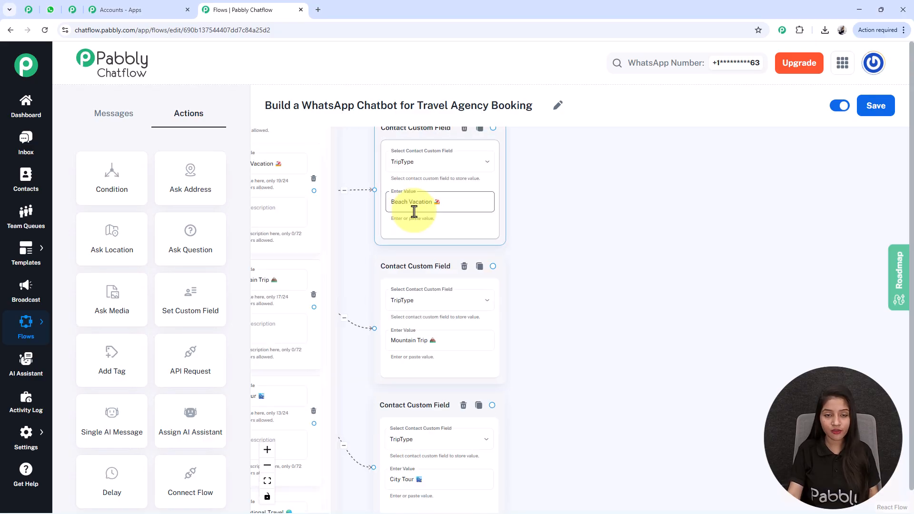
pyautogui.scroll(-3, 408, 143)
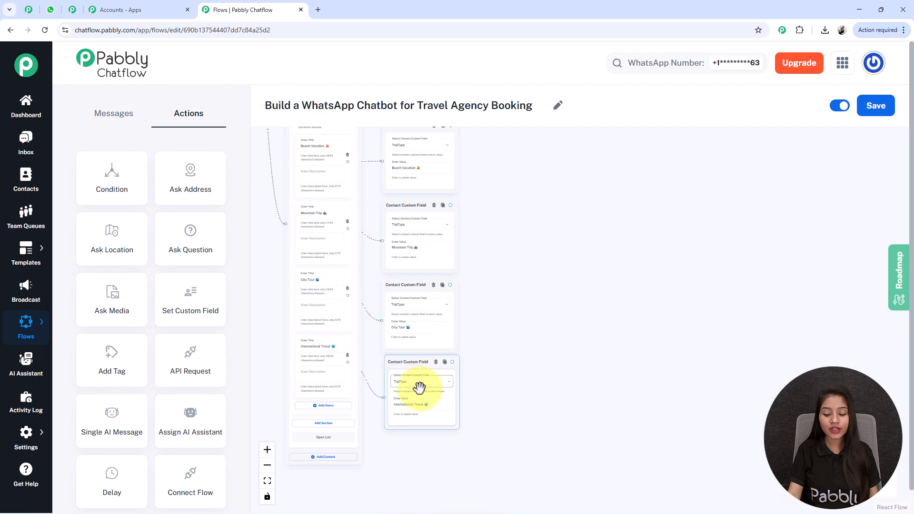
pyautogui.moveTo(526, 276); pyautogui.dragTo(490, 291)
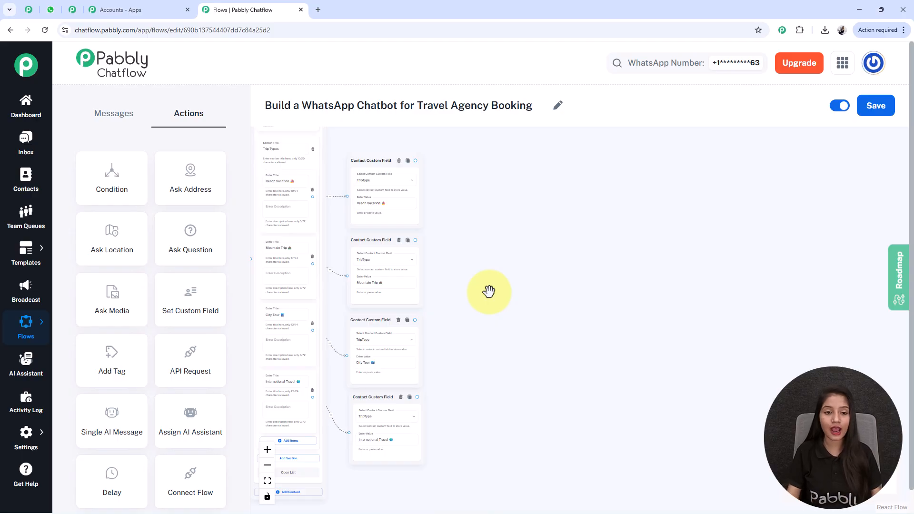
# - Place the Question block beside the Contact Custom Field blocks and enter the message "*When would you like to travel?* 🗓️"
pyautogui.scroll(-1, 495, 288)
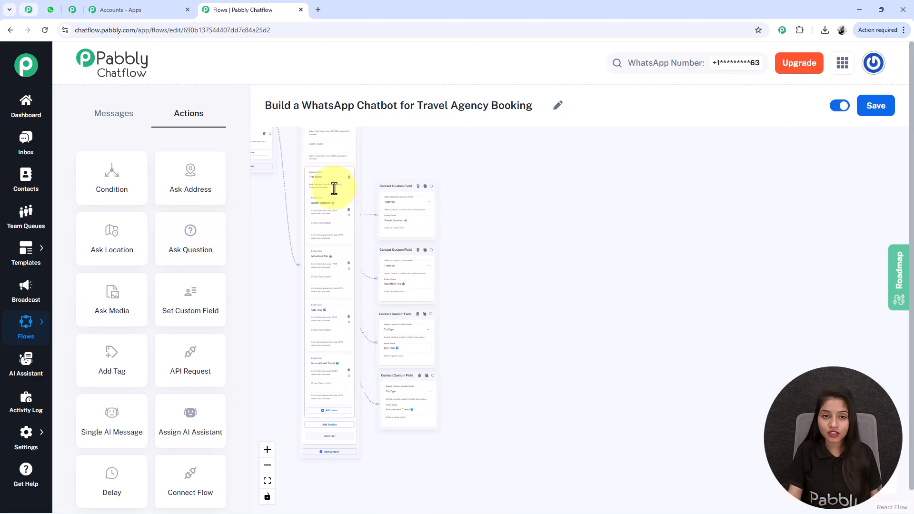
pyautogui.scroll(-2, 561, 239)
pyautogui.moveTo(561, 239); pyautogui.dragTo(520, 293)
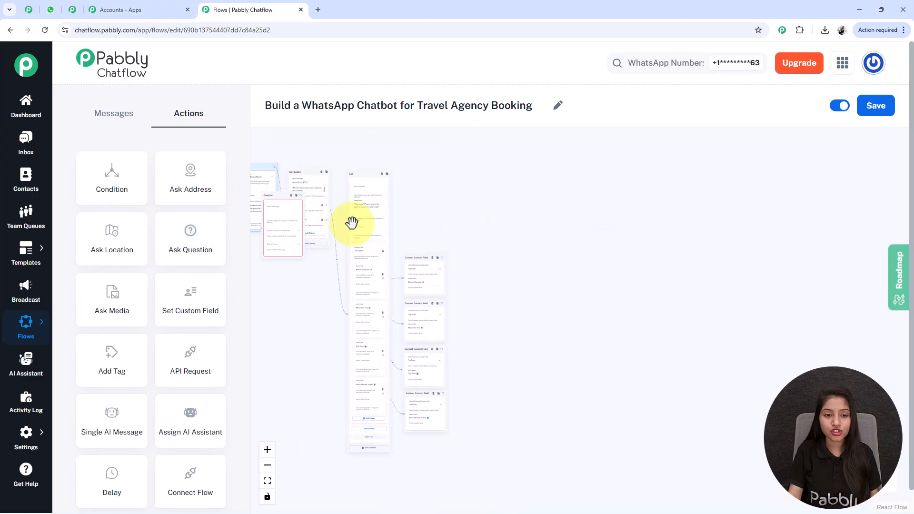
pyautogui.moveTo(270, 196); pyautogui.dragTo(482, 300)
pyautogui.scroll(5, 476, 305)
pyautogui.click(455, 295)
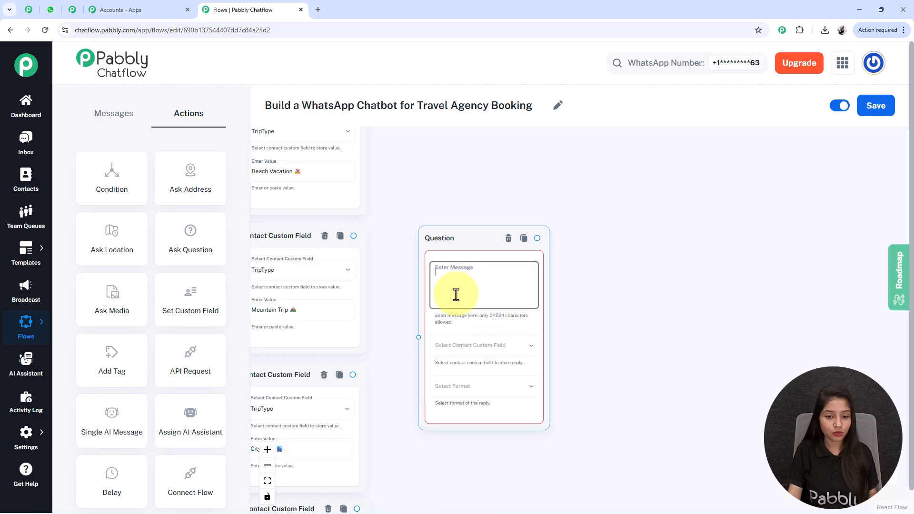
pyautogui.hotkey('ctrl', 'v')
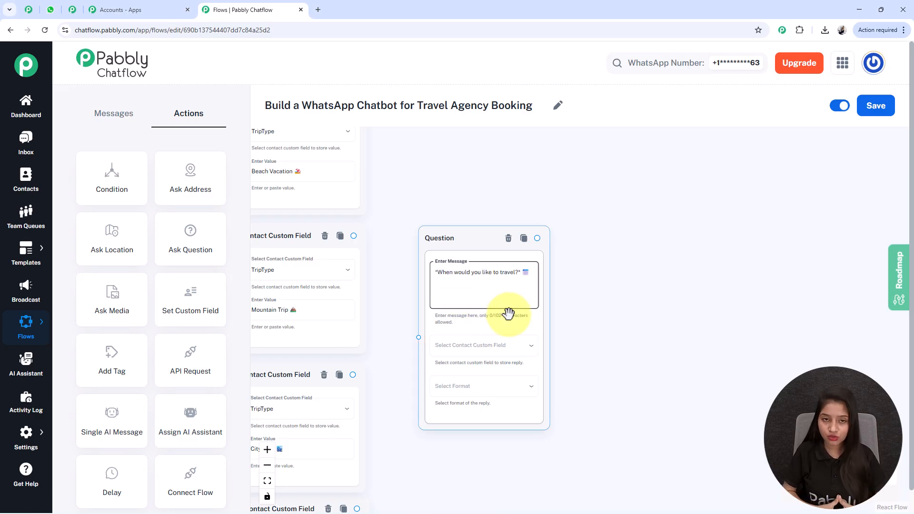
# - Store the travel date question's reply in the BookingDate custom field and set the reply format to Date
pyautogui.click(510, 344)
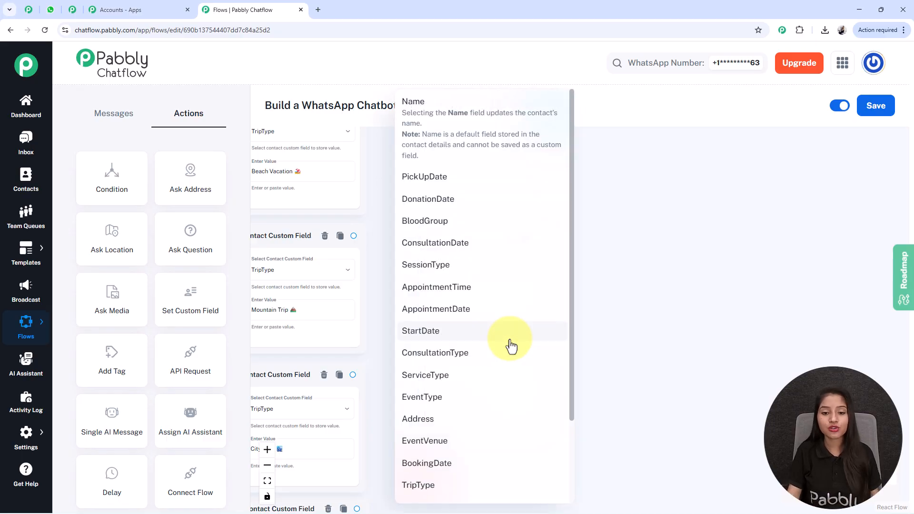
pyautogui.scroll(-2, 494, 295)
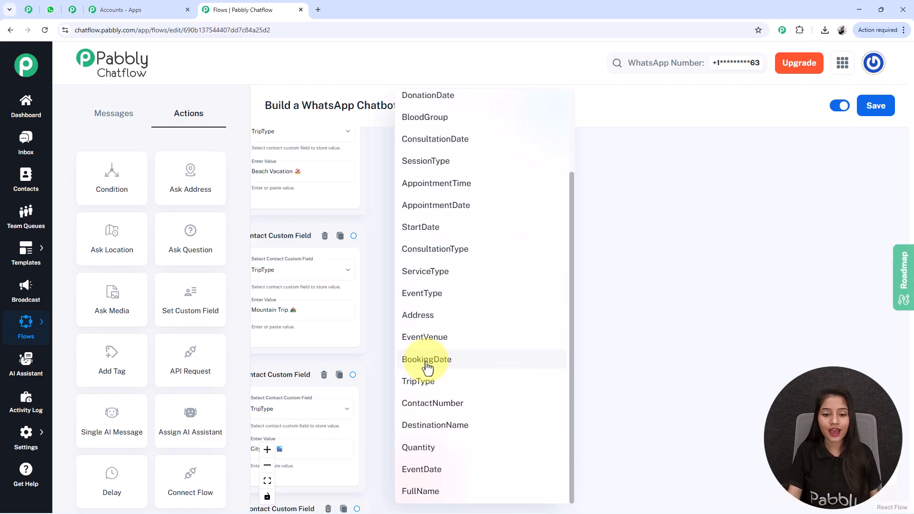
pyautogui.click(456, 361)
pyautogui.moveTo(627, 399); pyautogui.dragTo(609, 353)
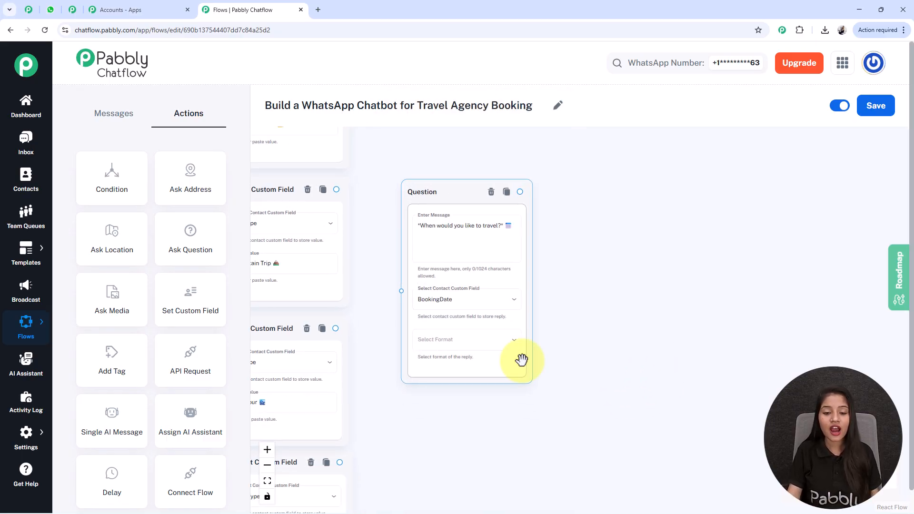
pyautogui.click(465, 340)
pyautogui.click(411, 429)
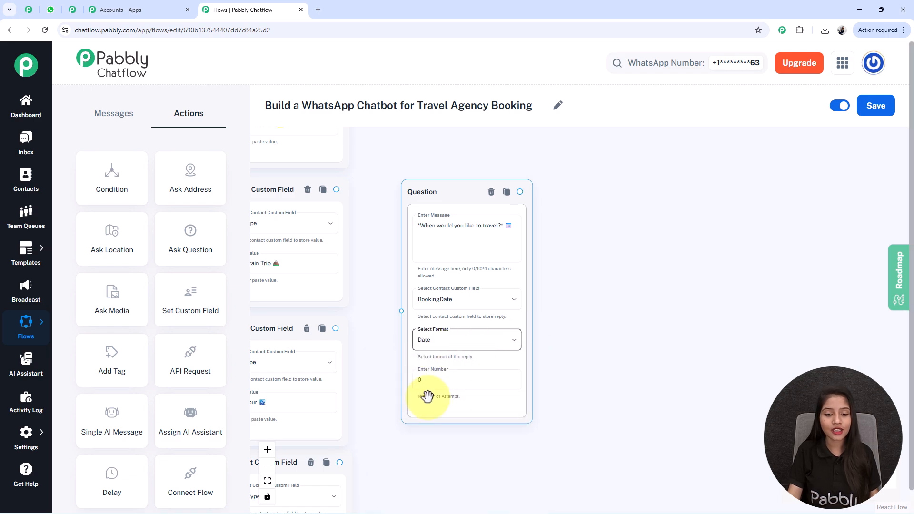
pyautogui.moveTo(445, 306); pyautogui.dragTo(439, 276)
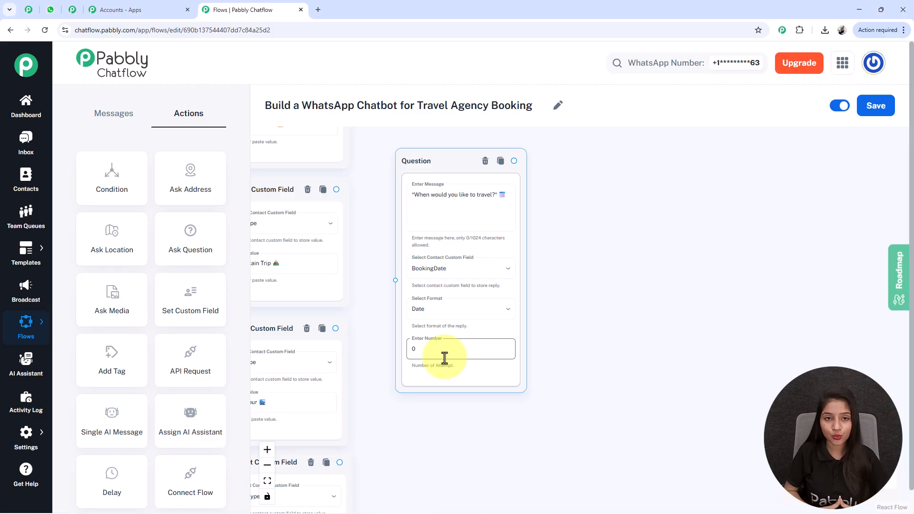
# - Try 1 as the travel date question's number of attempts and set it back to 0
pyautogui.click(443, 207)
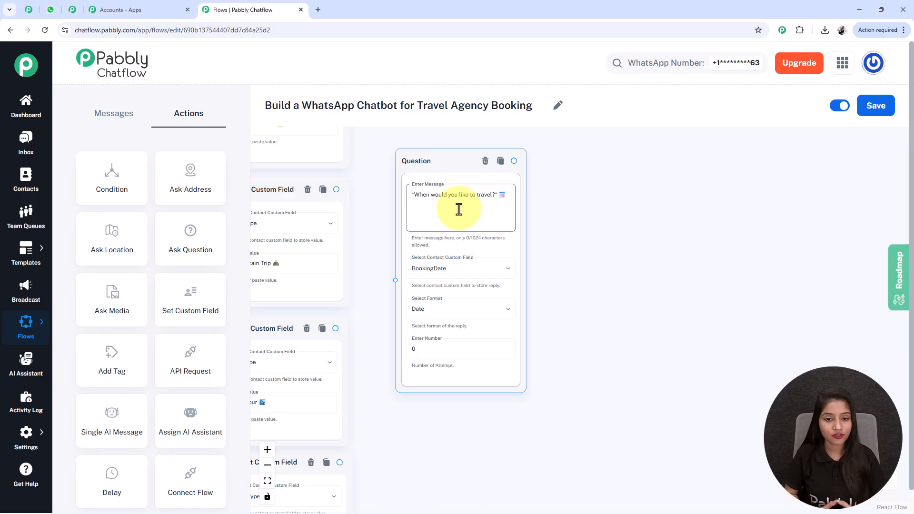
pyautogui.click(423, 347)
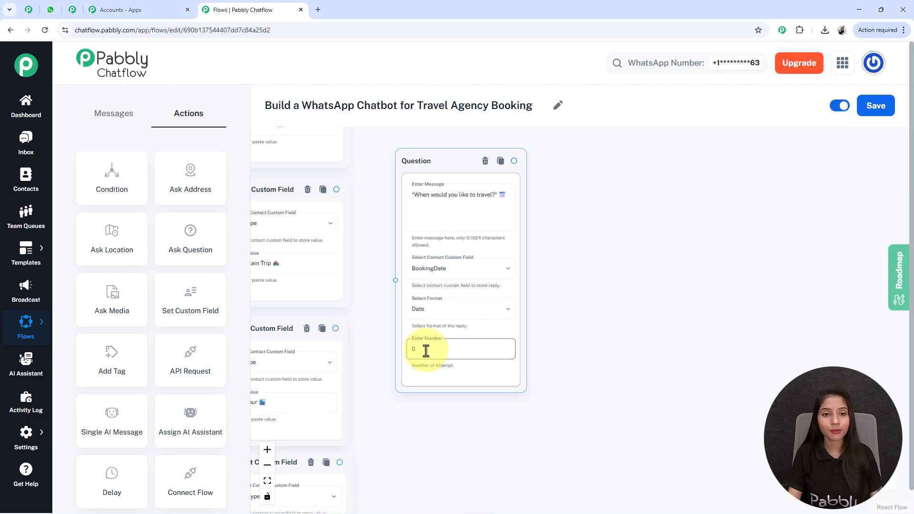
pyautogui.press('BackSpace')
pyautogui.write('1')
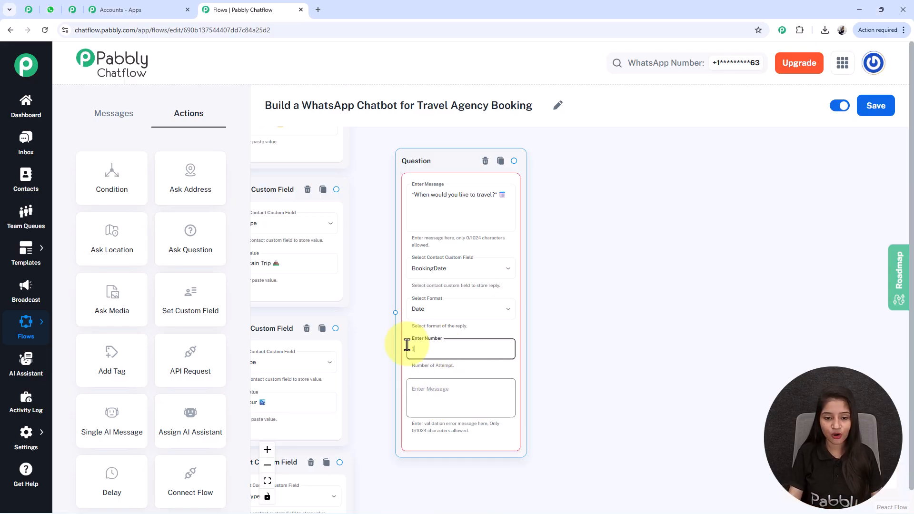
pyautogui.press('BackSpace')
pyautogui.write('0')
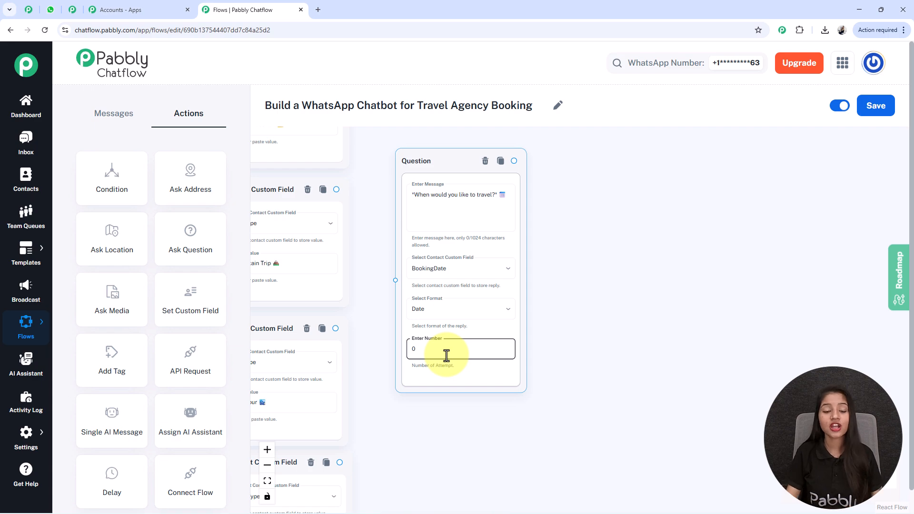
# - Review the travel date question's connections and the settings of the destination and full name Question blocks
pyautogui.scroll(-5, 446, 355)
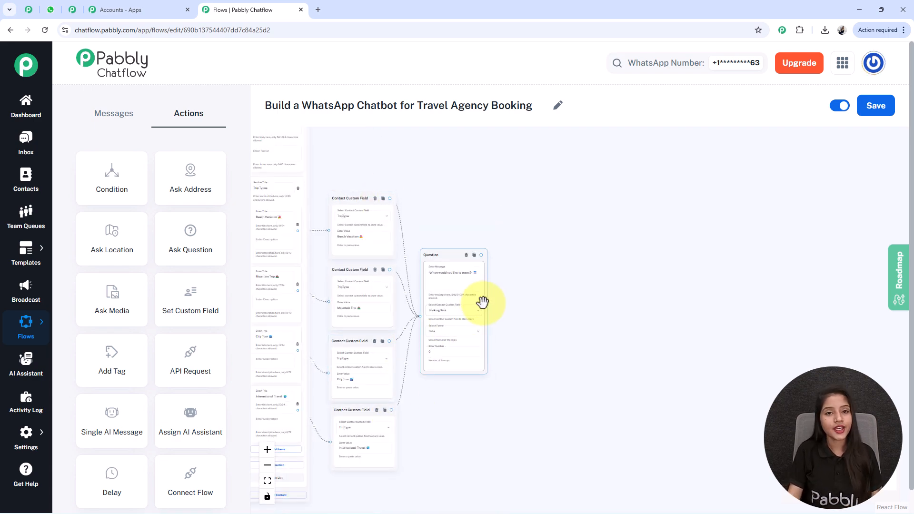
pyautogui.moveTo(541, 339); pyautogui.dragTo(520, 333)
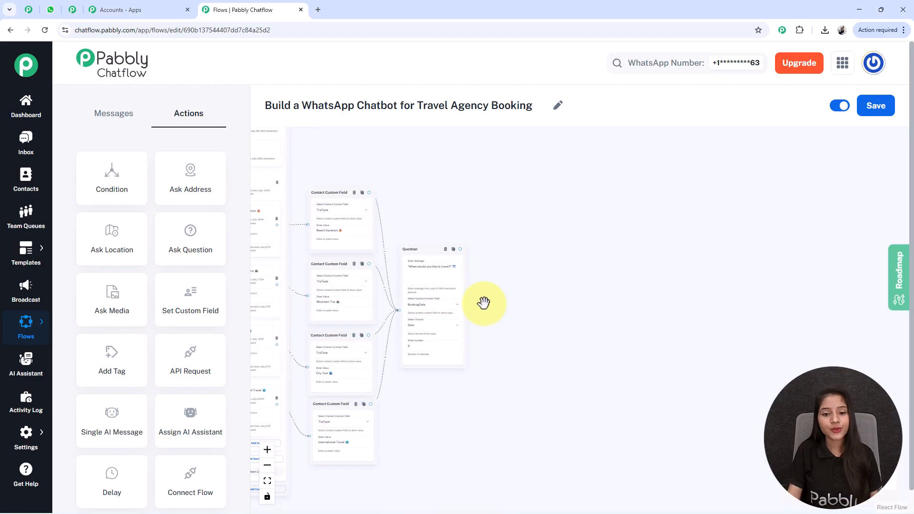
pyautogui.scroll(3, 484, 303)
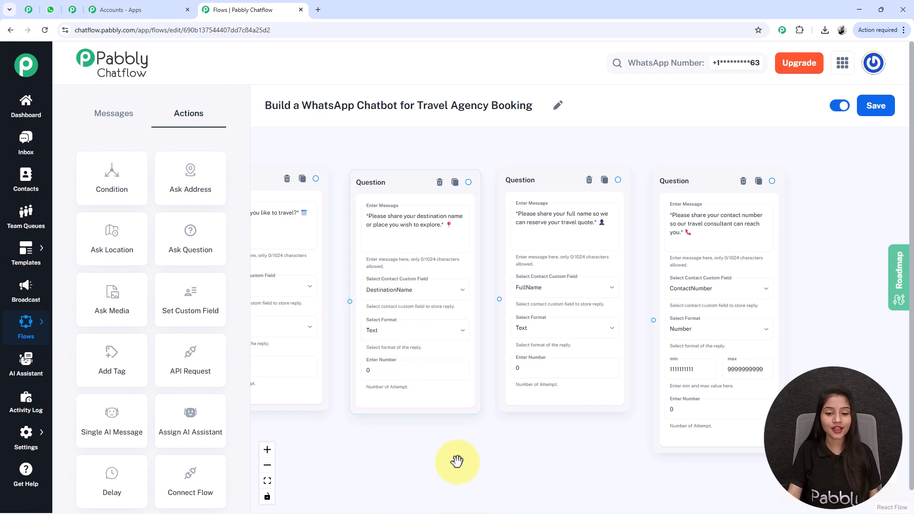
pyautogui.moveTo(567, 443); pyautogui.dragTo(464, 452)
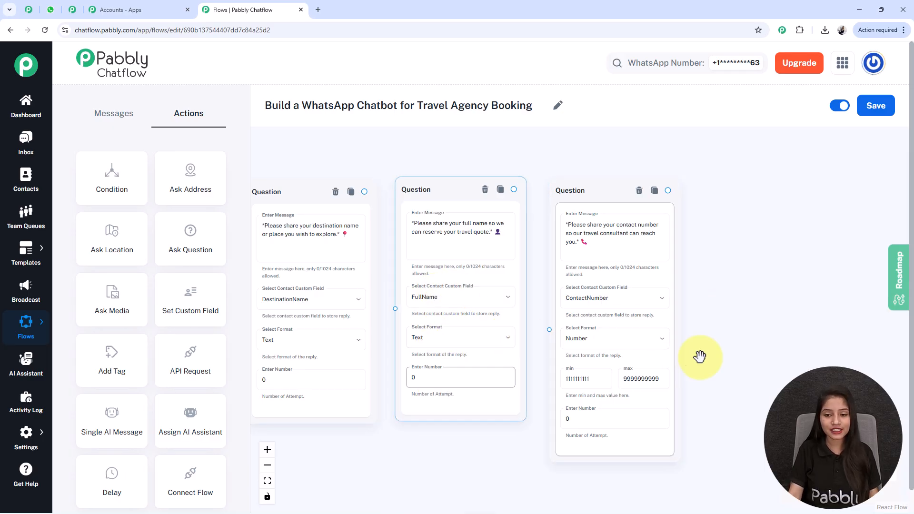
# - Examine the contact number Question block's custom field, reply format, and min and max limits
pyautogui.moveTo(760, 332); pyautogui.dragTo(603, 329)
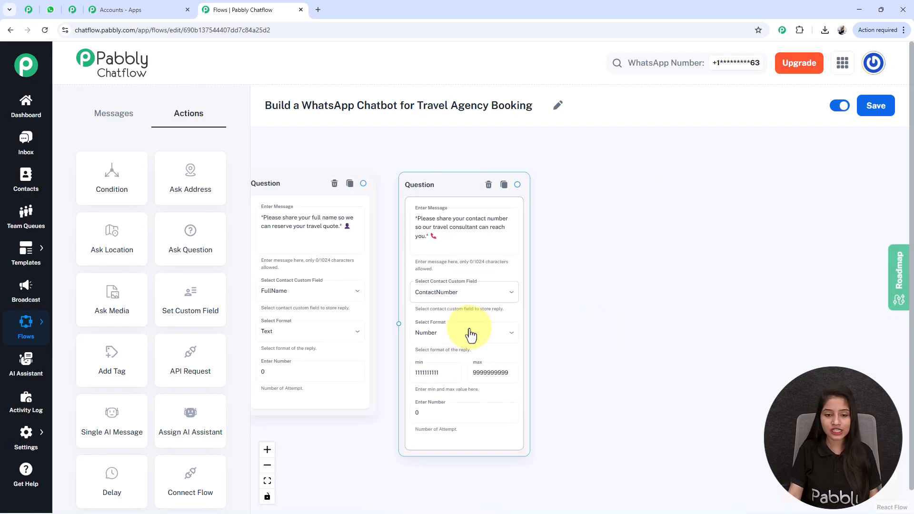
pyautogui.scroll(3, 465, 370)
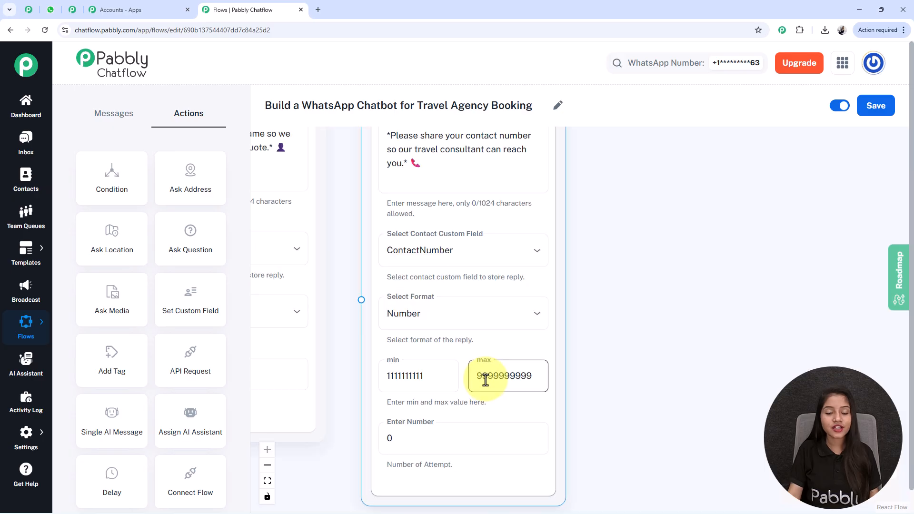
pyautogui.scroll(-1, 483, 262)
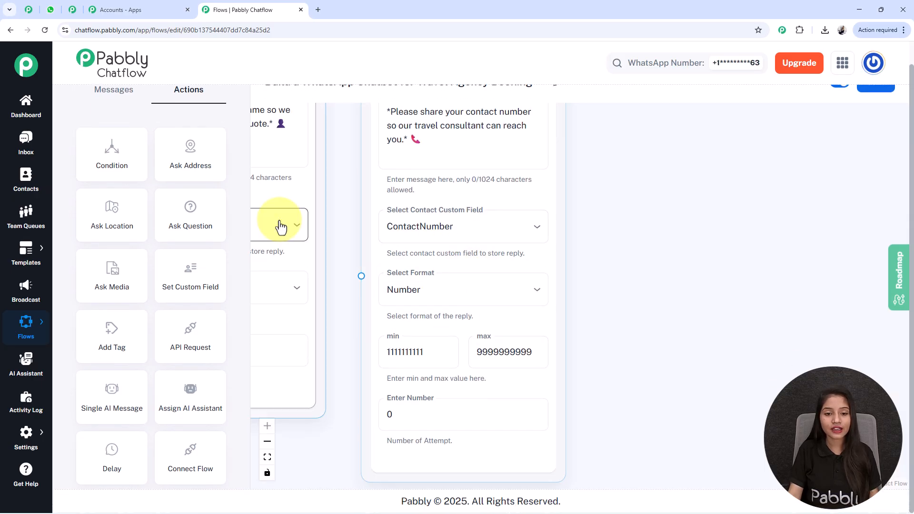
pyautogui.scroll(1, 315, 224)
pyautogui.scroll(-1, 450, 336)
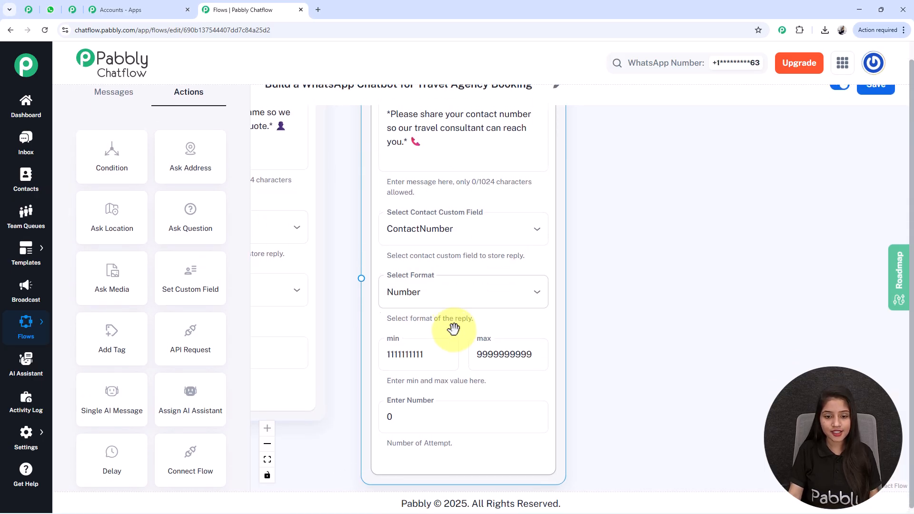
pyautogui.click(404, 351)
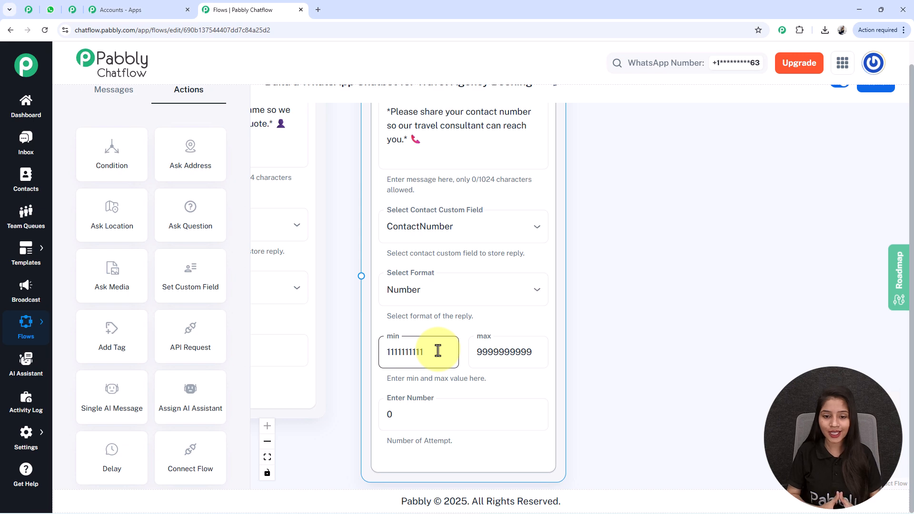
# - Check the contact number Question block's maximum value and the end of the question chain
pyautogui.click(529, 348)
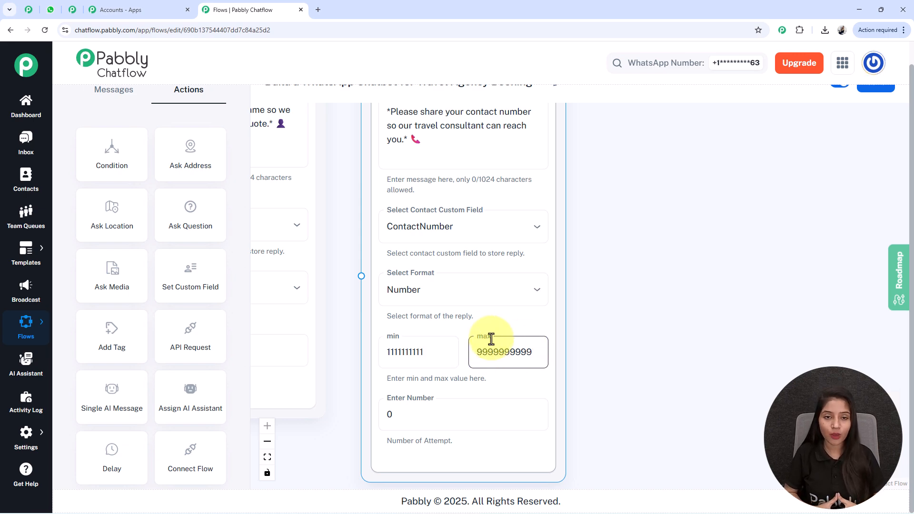
pyautogui.scroll(-5, 511, 317)
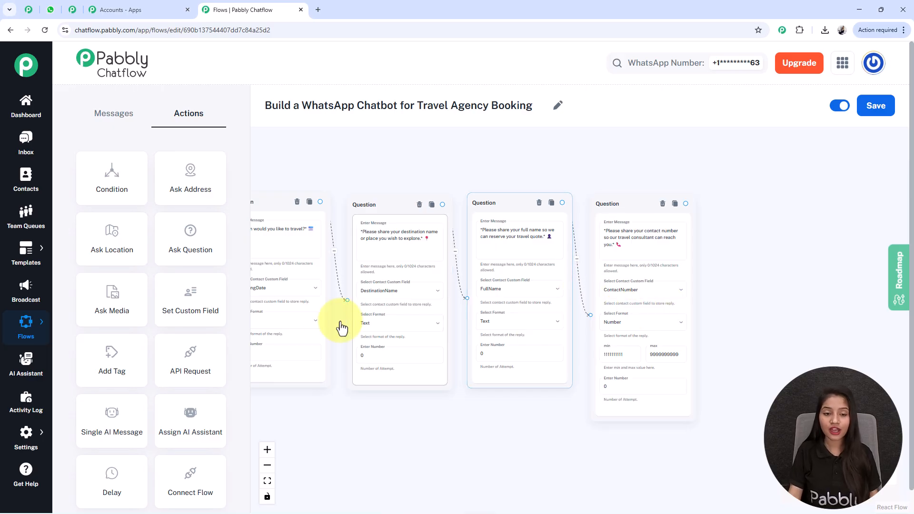
pyautogui.moveTo(747, 336); pyautogui.dragTo(598, 331)
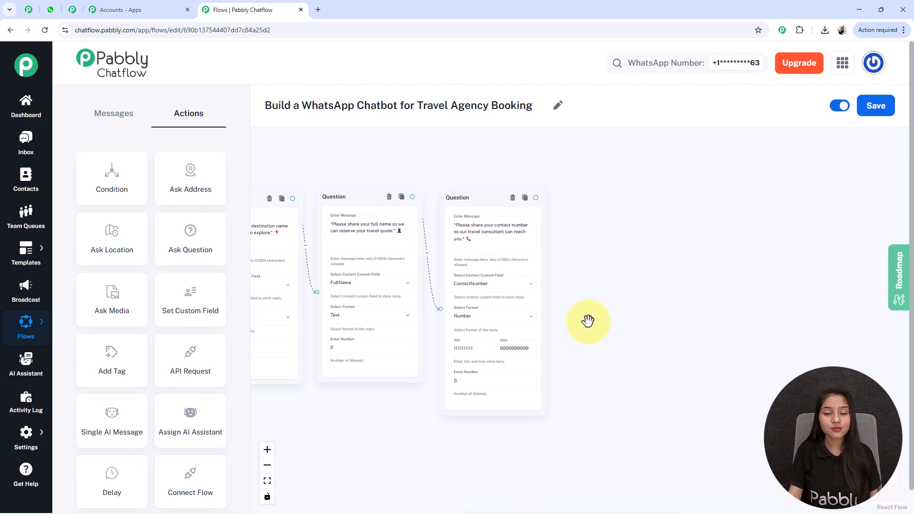
pyautogui.scroll(-2, 589, 322)
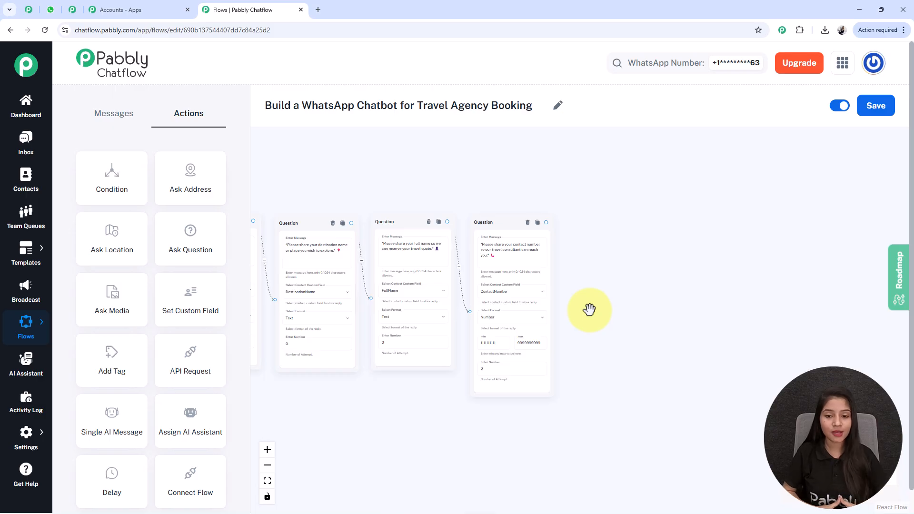
pyautogui.scroll(-2, 589, 310)
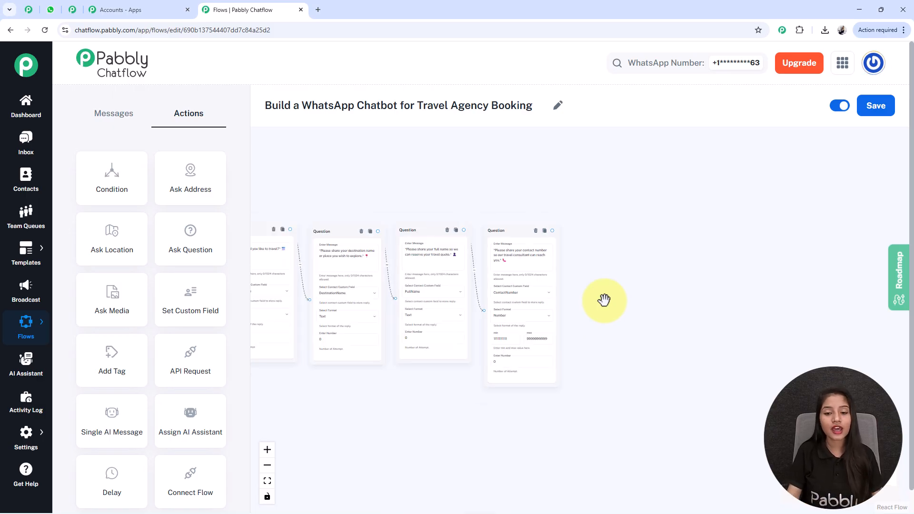
# - Add a Text Button block beside the contact number Question and paste the booking confirmation message with the customer detail placeholders
pyautogui.click(125, 122)
pyautogui.scroll(-3, 314, 188)
pyautogui.moveTo(333, 187); pyautogui.dragTo(420, 241)
pyautogui.moveTo(427, 185); pyautogui.dragTo(466, 213)
pyautogui.moveTo(273, 216); pyautogui.dragTo(636, 321)
pyautogui.scroll(9, 684, 352)
pyautogui.click(489, 262)
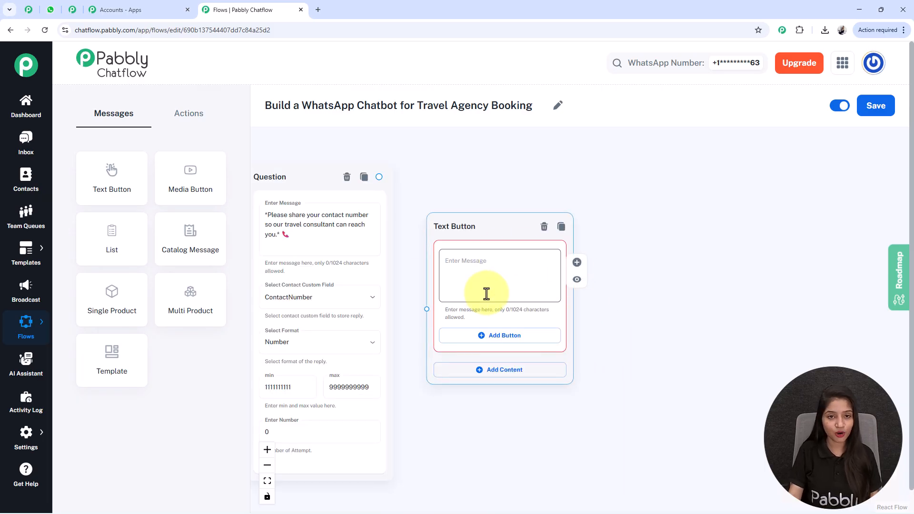
pyautogui.hotkey('ctrl', 'v')
# - Examine the confirmation message's placeholders for name, contact number, trip type, destination and booking date
pyautogui.scroll(-2, 499, 273)
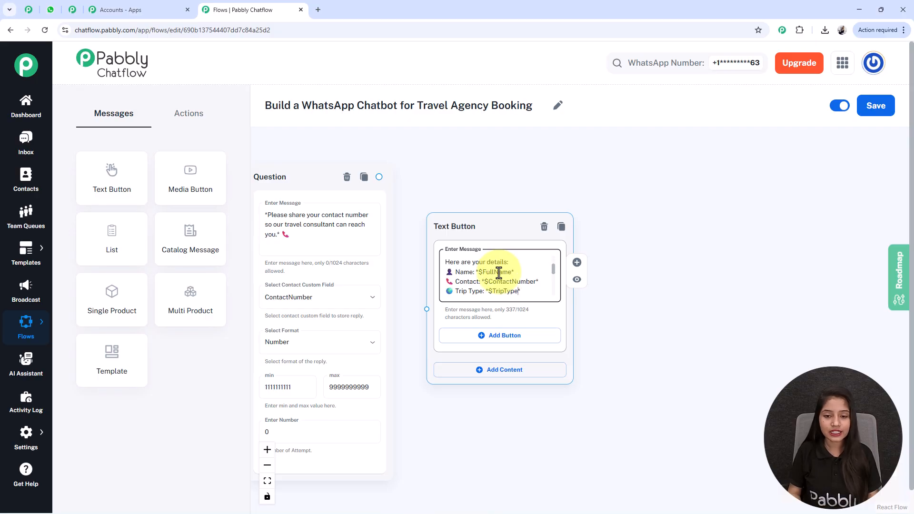
pyautogui.scroll(-1, 499, 273)
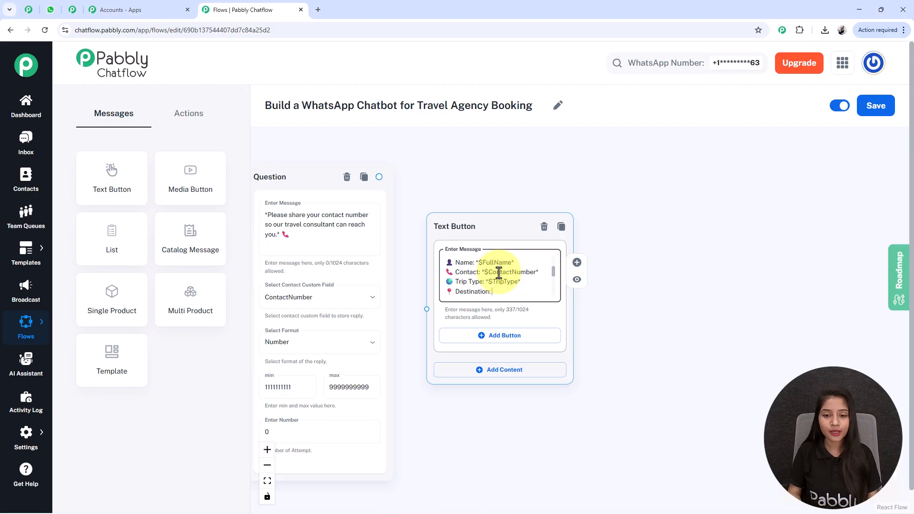
pyautogui.scroll(-2, 499, 273)
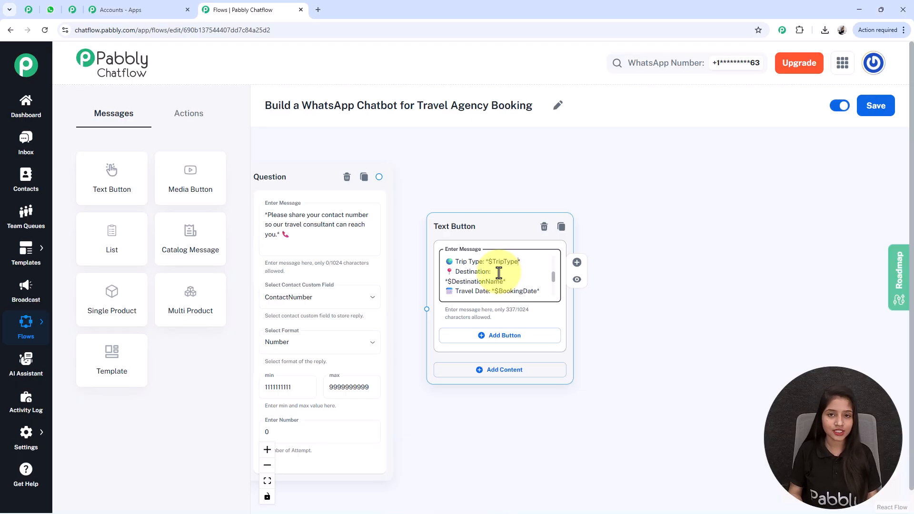
pyautogui.scroll(1, 498, 273)
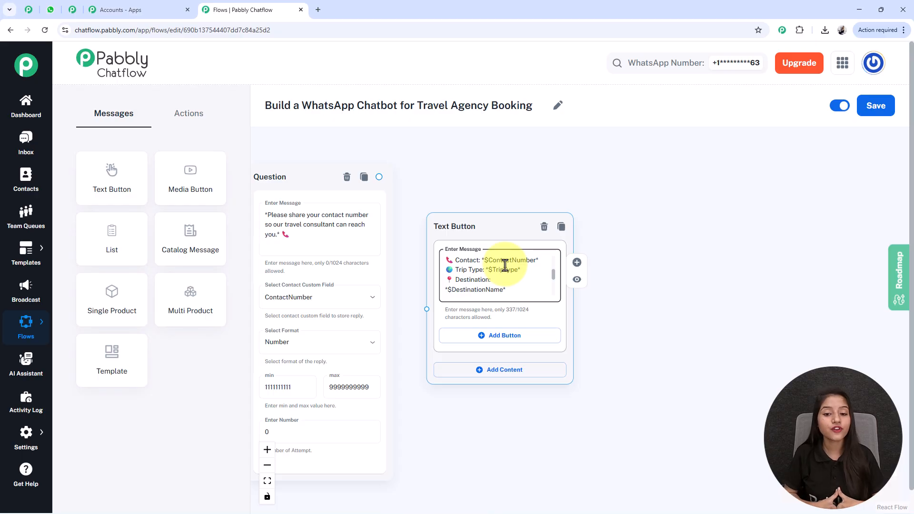
pyautogui.scroll(2, 506, 266)
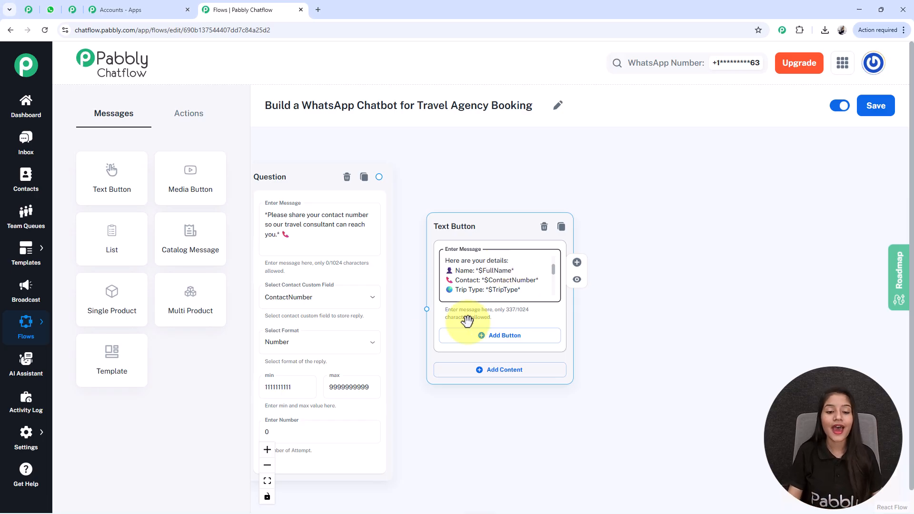
# - Connect the contact number Question block to the confirmation Text Button block
pyautogui.scroll(-3, 476, 395)
pyautogui.moveTo(476, 395); pyautogui.dragTo(662, 400)
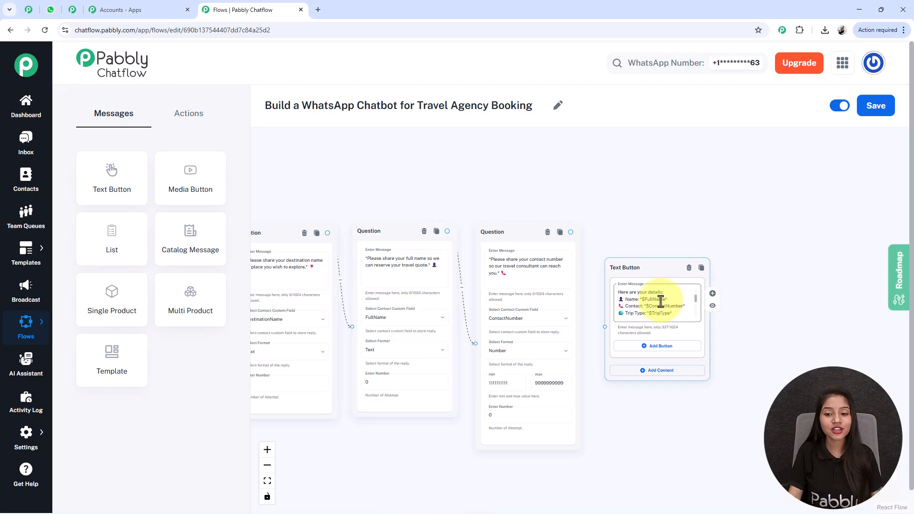
pyautogui.scroll(5, 664, 303)
pyautogui.scroll(-4, 618, 296)
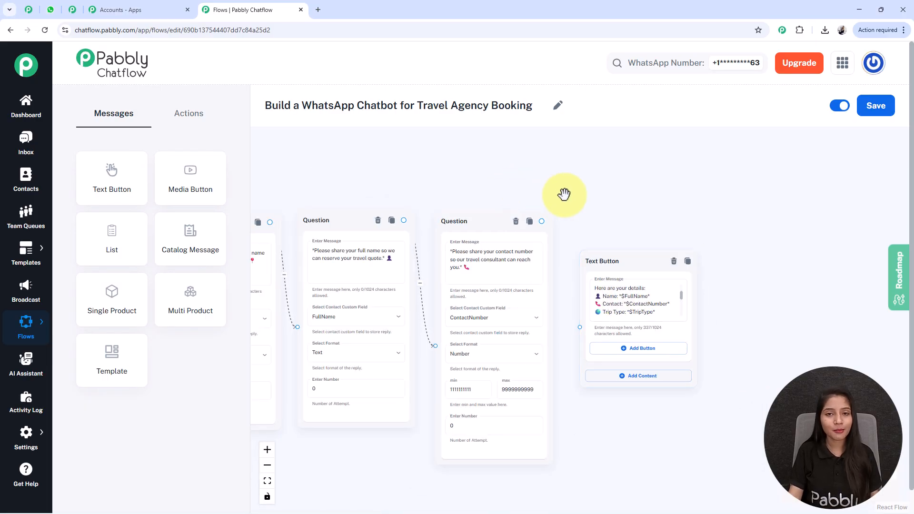
pyautogui.moveTo(658, 210); pyautogui.dragTo(558, 193)
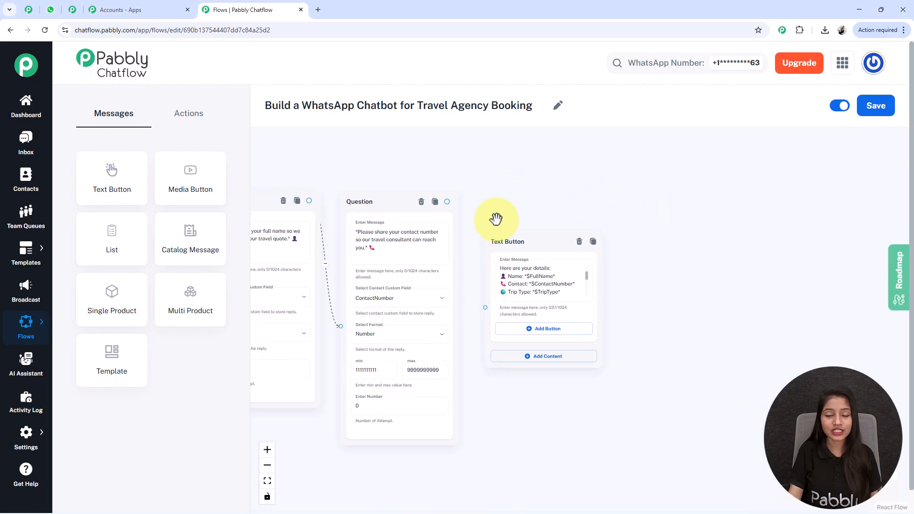
pyautogui.moveTo(448, 202); pyautogui.dragTo(484, 306)
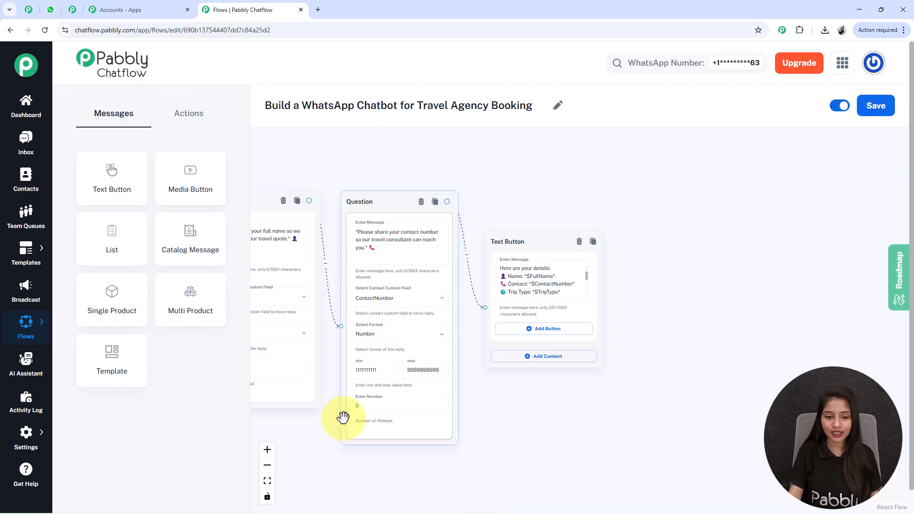
# - Connect the Our Services button to a new Text Button block and paste the "Our Services at TravelEase Tours" message into it
pyautogui.click(268, 481)
pyautogui.scroll(5, 371, 212)
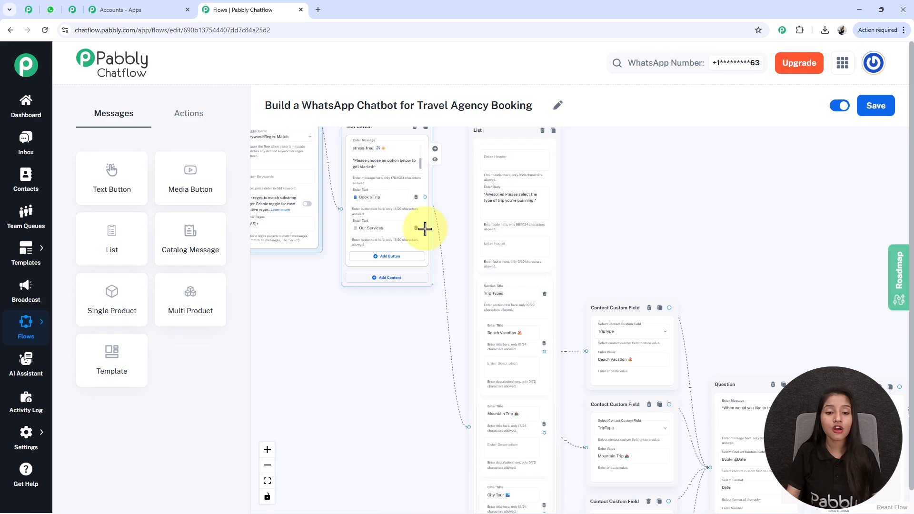
pyautogui.moveTo(425, 229); pyautogui.dragTo(622, 199)
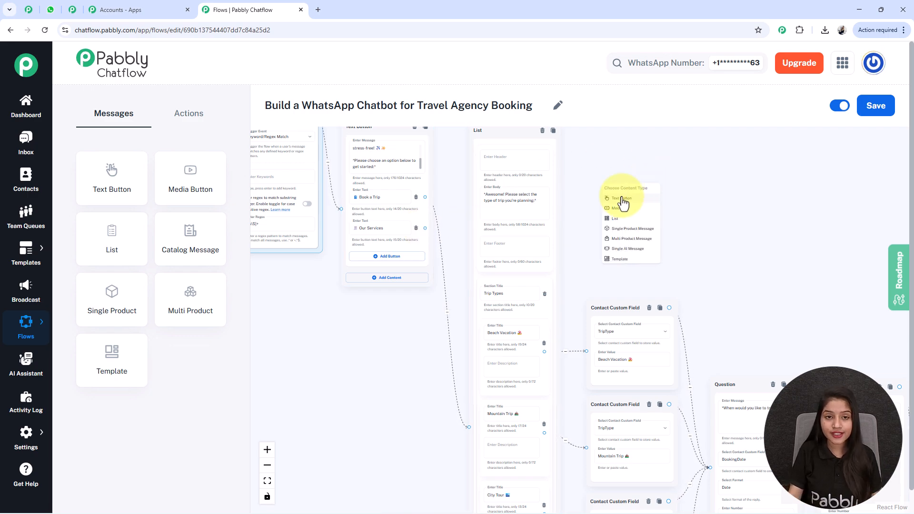
pyautogui.click(623, 200)
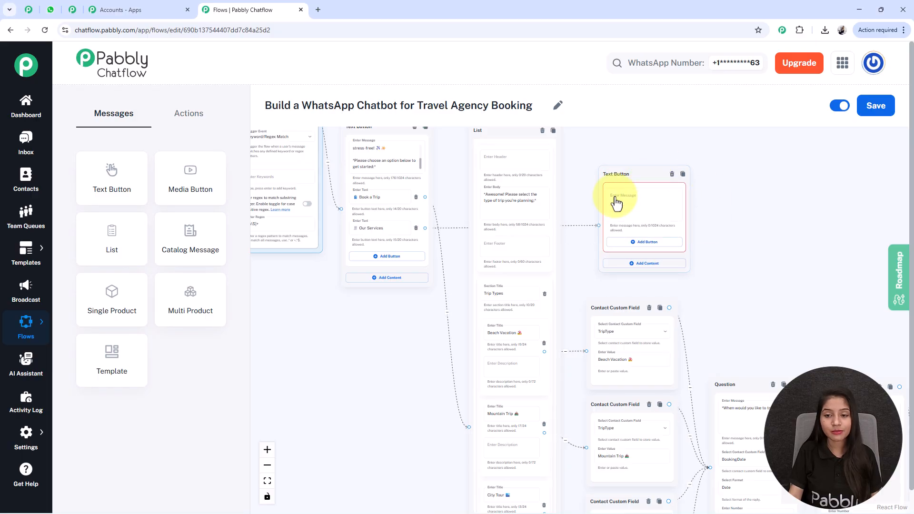
pyautogui.moveTo(790, 253); pyautogui.dragTo(651, 242)
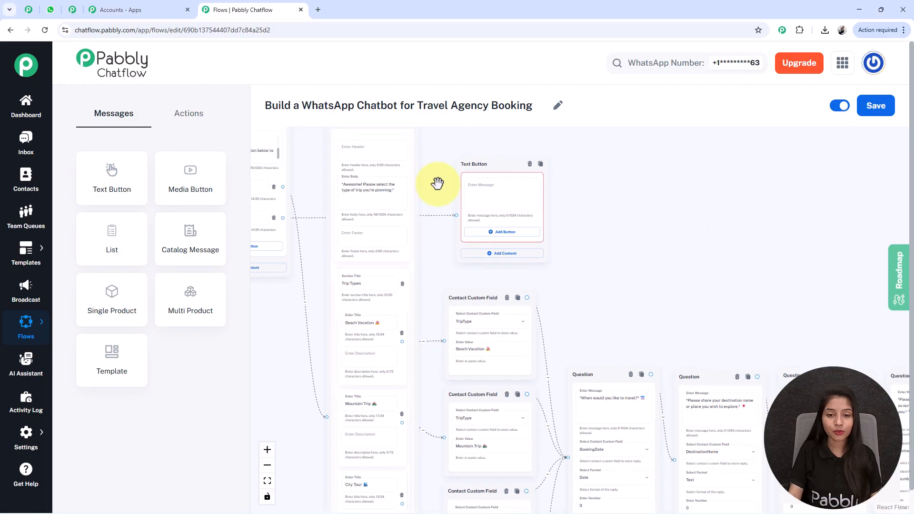
pyautogui.click(495, 192)
pyautogui.scroll(2, 495, 192)
pyautogui.hotkey('ctrl', 'v')
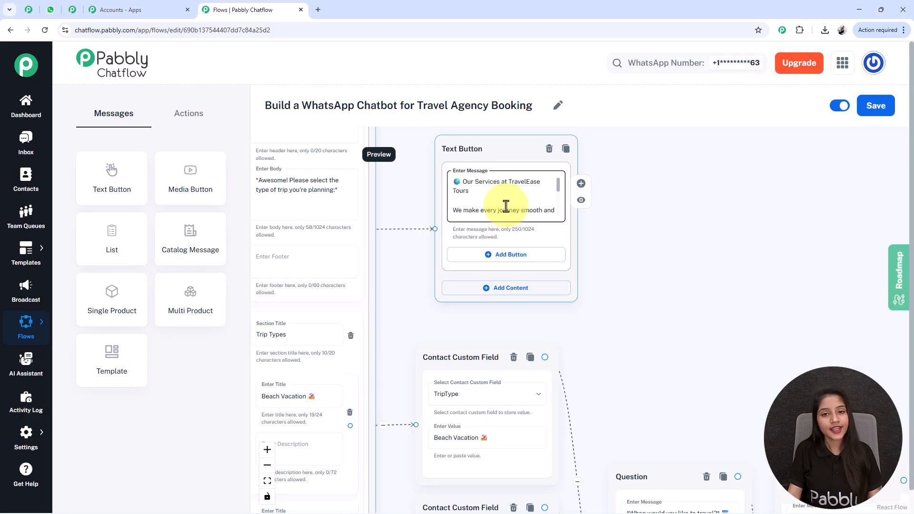
# - Fit the whole travel booking flow in view and save it
pyautogui.click(267, 481)
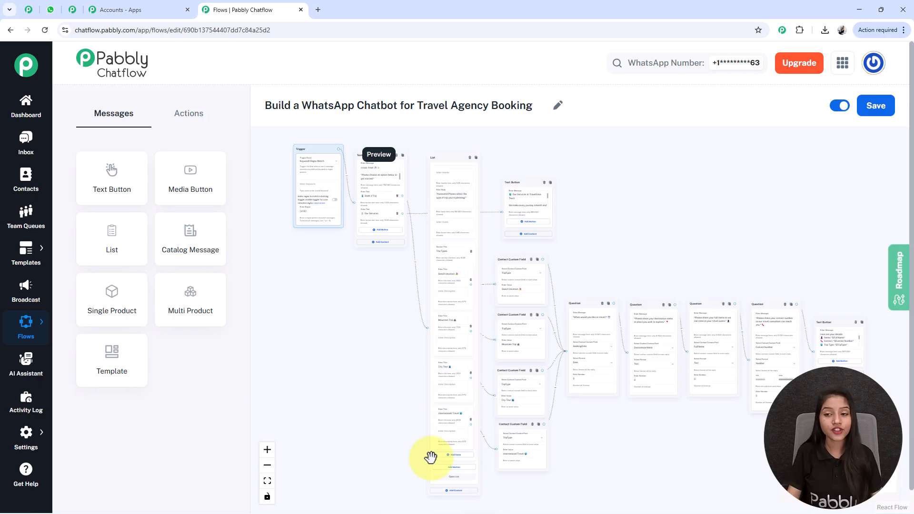
pyautogui.click(881, 107)
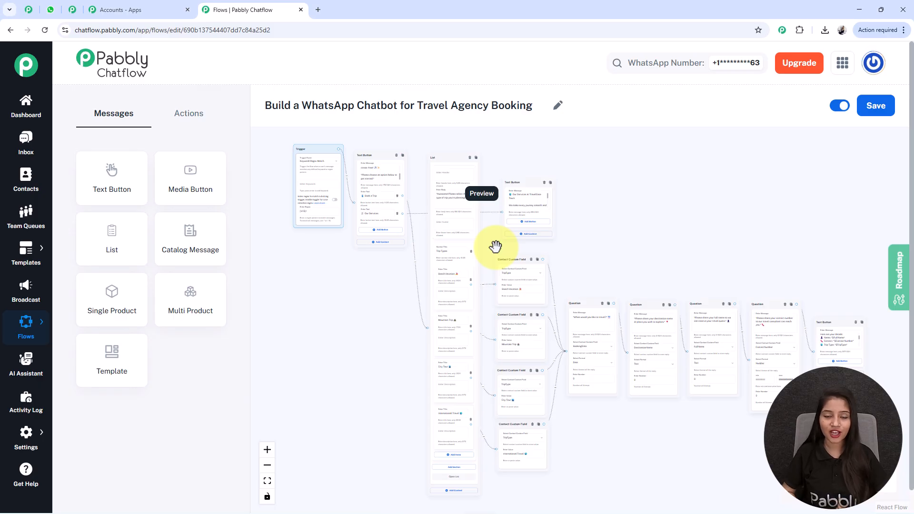
pyautogui.click(664, 357)
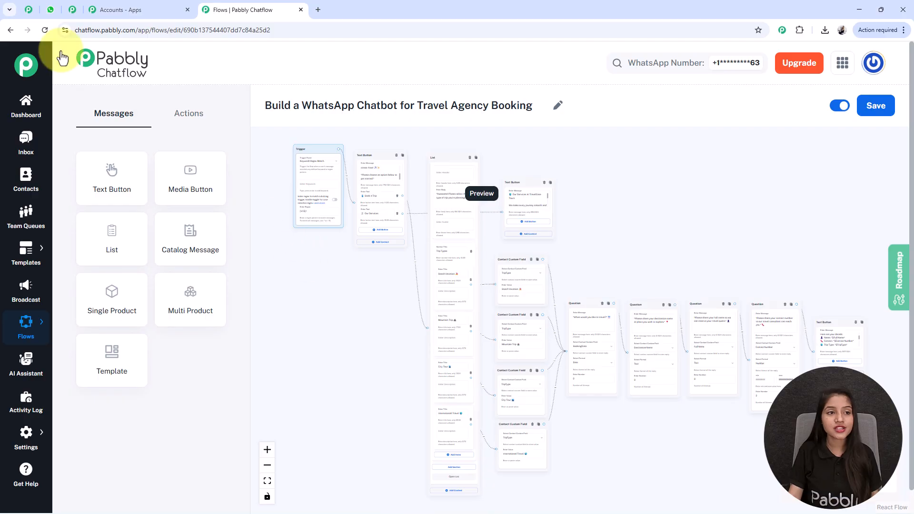
# - Switch to WhatsApp to review the Travel Agency test conversation and its confirmation message, and return to the Pabbly Chatflow flow
pyautogui.click(51, 11)
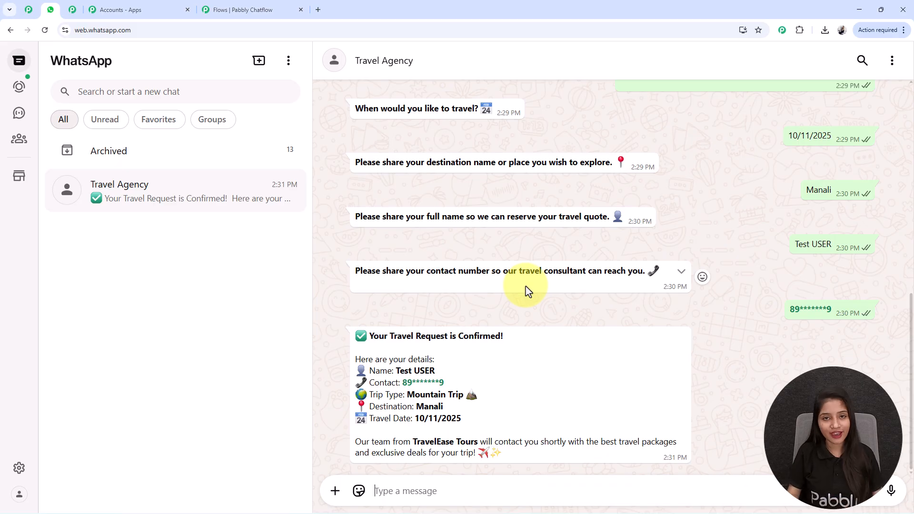
pyautogui.click(236, 10)
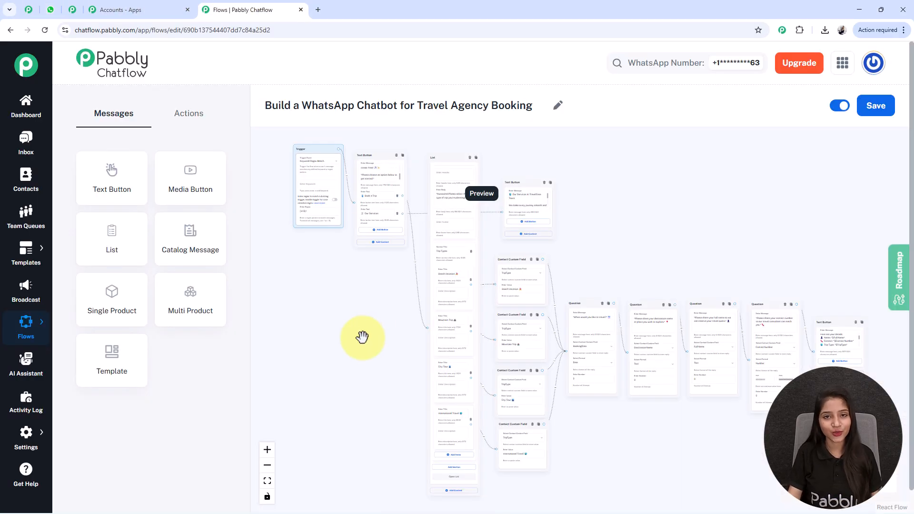